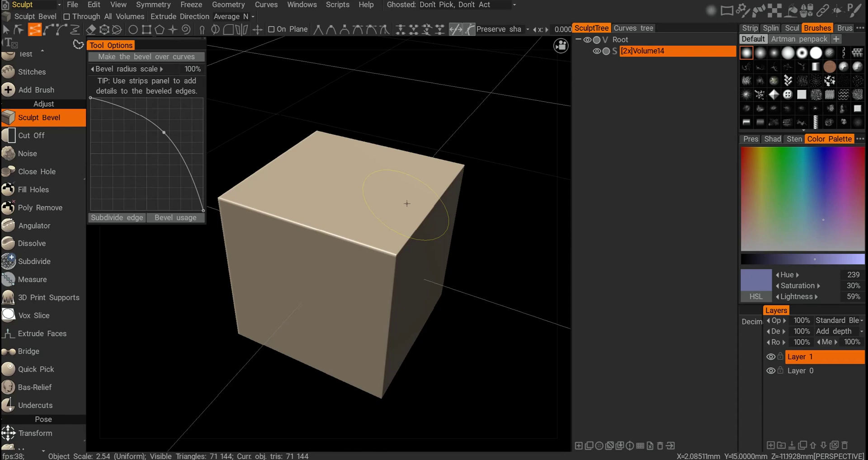
Draw a closed Sculpt Bevel curve along the four top edges of the cube
left_click_drag(253, 149, 295, 159, "alt")
left_click_drag(278, 197, 271, 198, "alt")
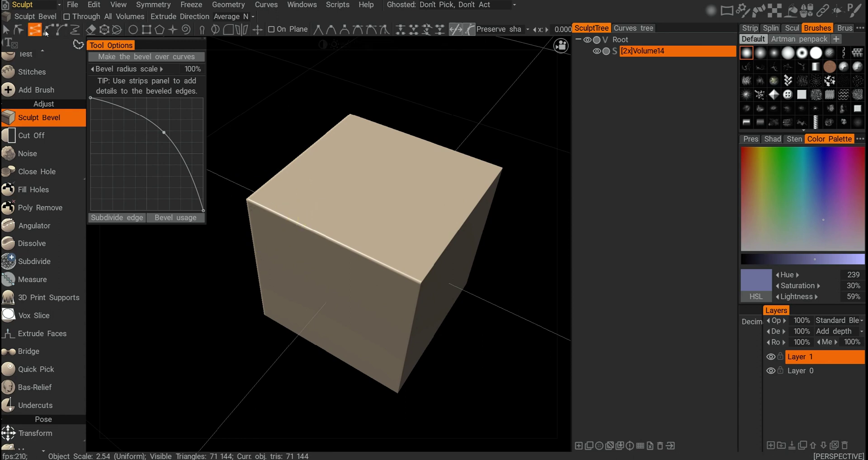
left_click(249, 199)
left_click(422, 283)
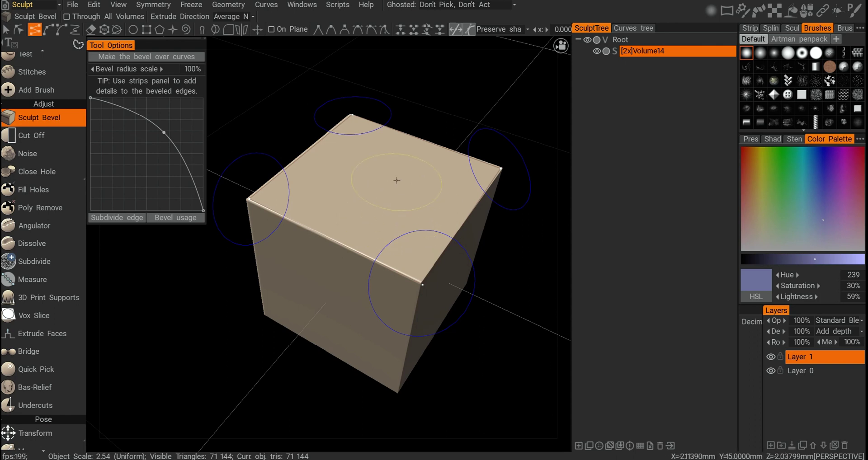
Try beveling the cube's top edges over the curve with the existing convex profile, and undo it
left_click(142, 57)
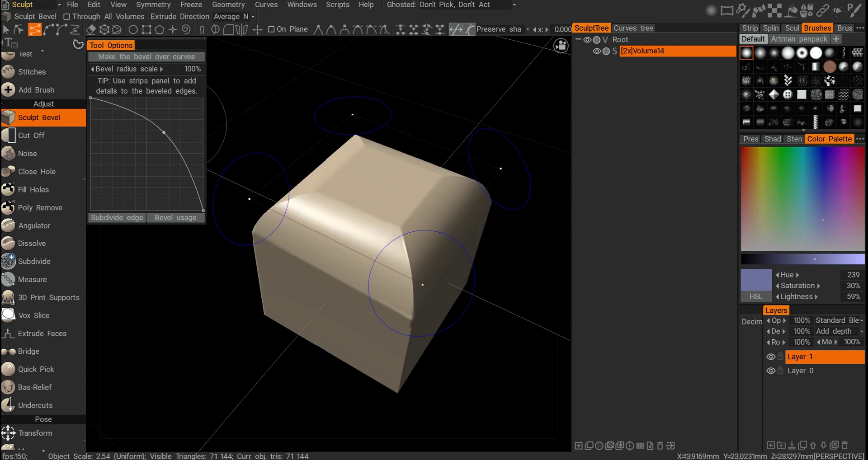
mouse_move(344, 320)
left_mouse_down("alt")
mouse_move(326, 304)
mouse_move(385, 292)
mouse_move(359, 272)
mouse_move(303, 281)
mouse_move(318, 267)
mouse_move(341, 325)
left_mouse_up("alt")
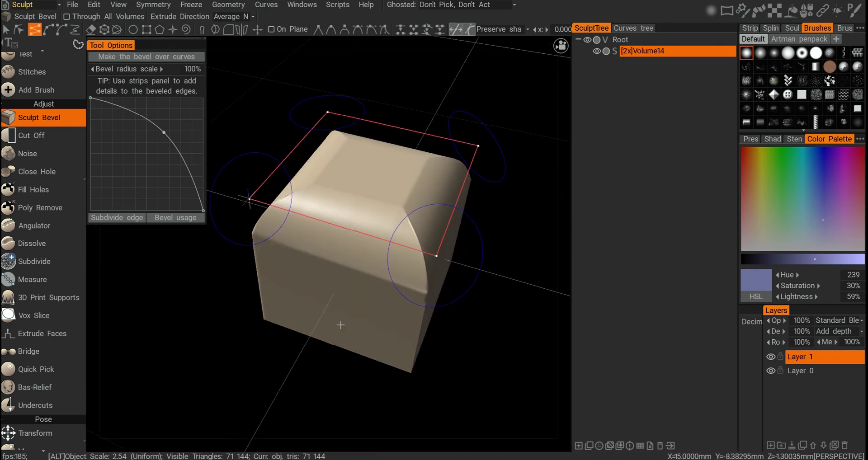
key("ctrl+z")
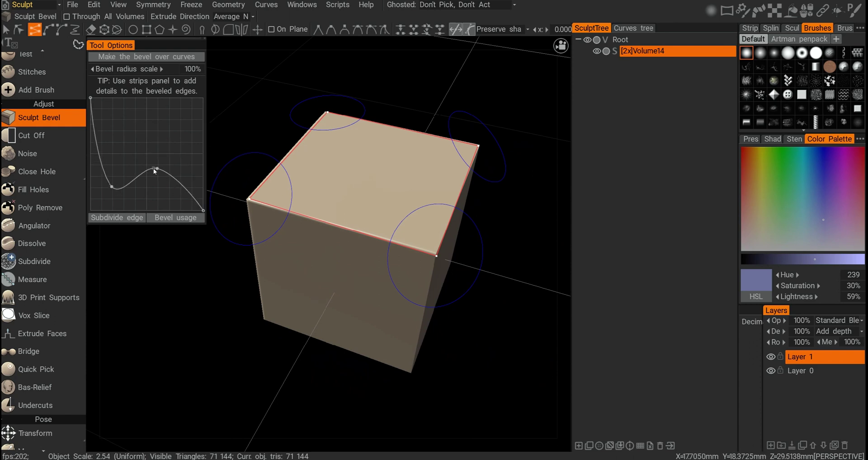
Try beveling the top edges with a wavy profile that dips and rises between its ends, and undo it
left_click(175, 57)
left_click_drag(335, 325, 325, 181, "alt")
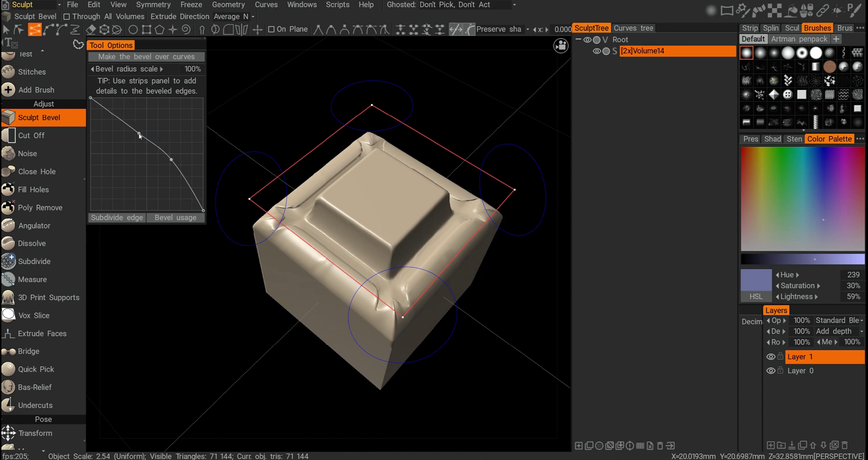
key("ctrl+z")
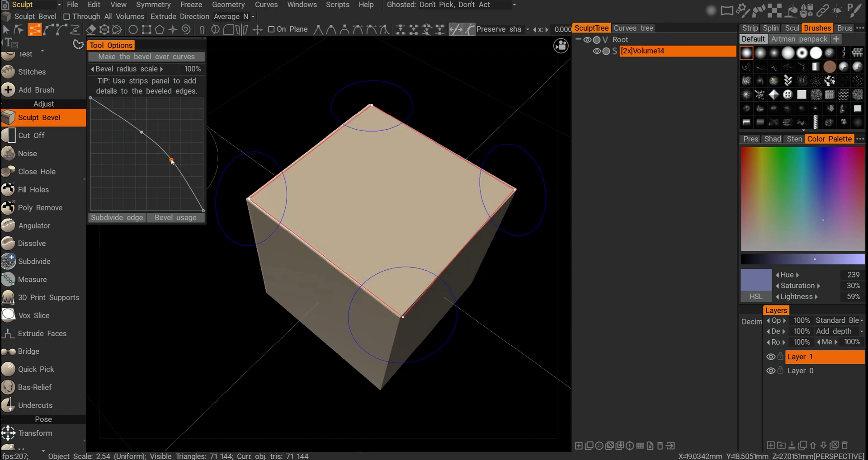
Remove the inner profile points to get a straight diagonal and try that bevel on the cube's top edges
right_click(142, 133)
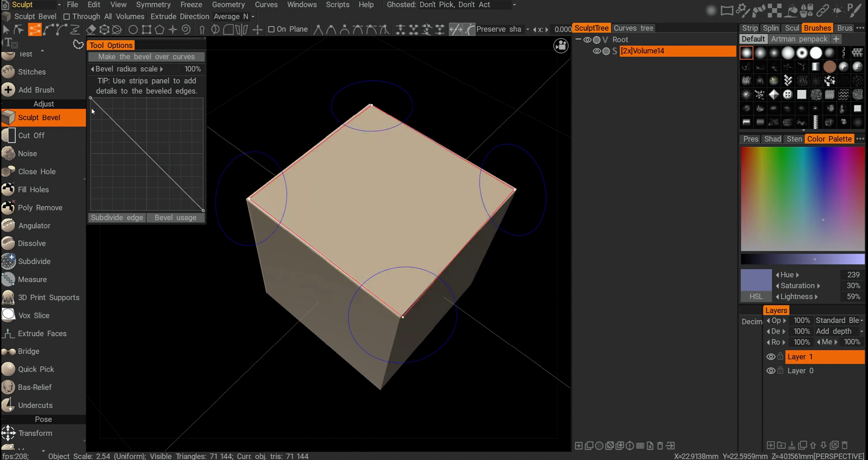
left_click(165, 59)
left_click_drag(254, 245, 178, 161, "alt")
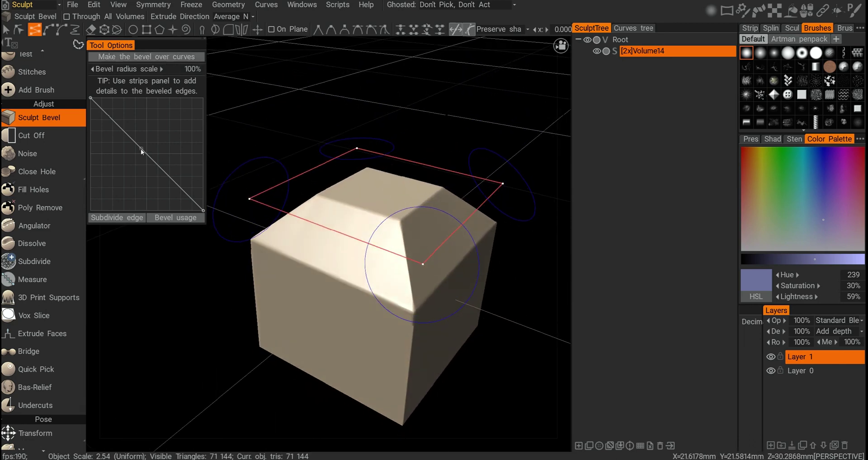
Undo the straight bevel and bevel the cube's top edges with a convex profile shaped by a single inner point
left_click(163, 138)
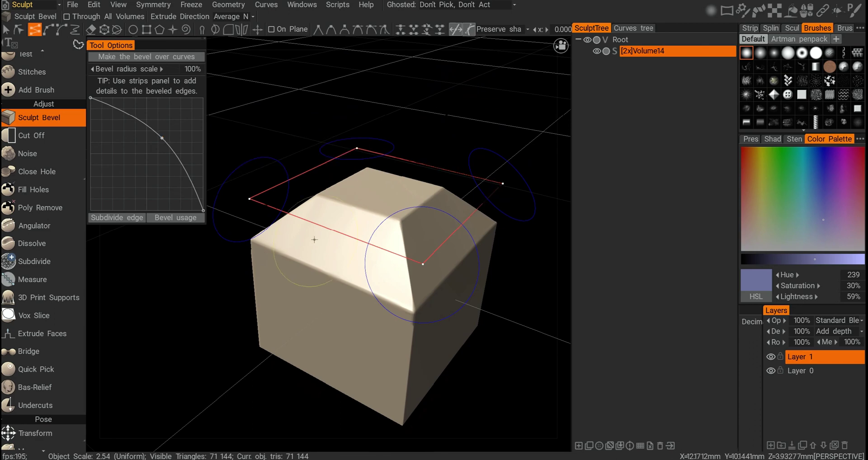
mouse_move(317, 235)
left_mouse_down("alt")
mouse_move(357, 303)
mouse_move(351, 270)
mouse_move(322, 235)
left_mouse_up("alt")
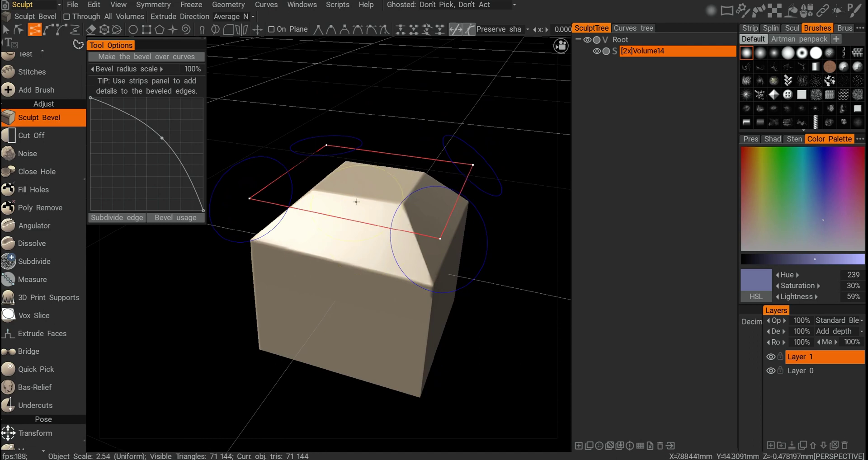
key("ctrl+z")
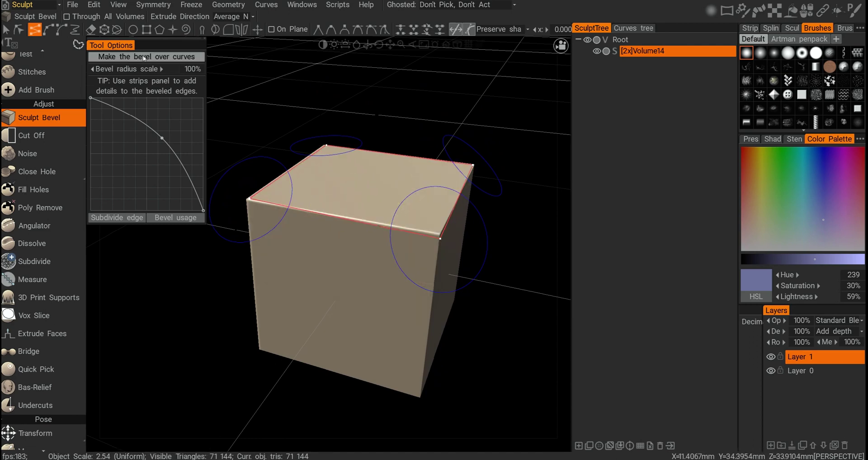
left_click(144, 57)
Draw a second closed curve with small radii along the cube's four bottom edges and bevel them
mouse_move(290, 272)
left_mouse_down("alt")
mouse_move(307, 299)
mouse_move(323, 256)
mouse_move(322, 242)
mouse_move(304, 246)
left_mouse_up("alt")
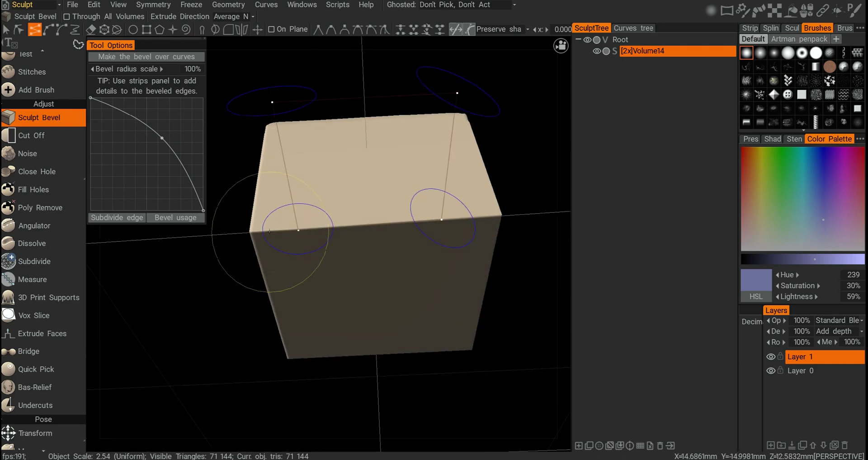
left_click(253, 230)
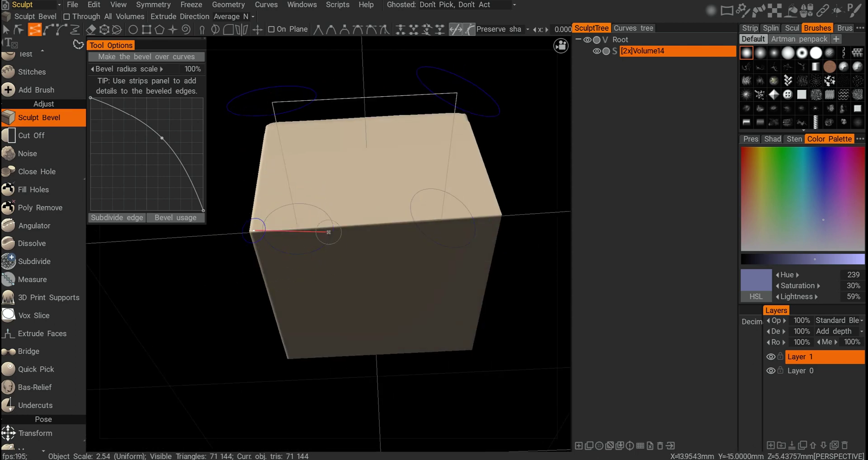
left_click(500, 217)
left_click_drag(500, 218, 520, 374, "alt")
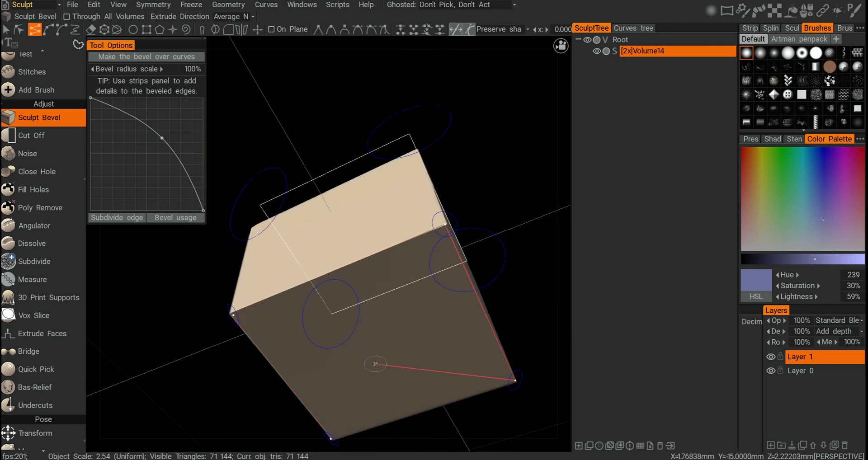
left_click_drag(315, 254, 349, 276, "alt")
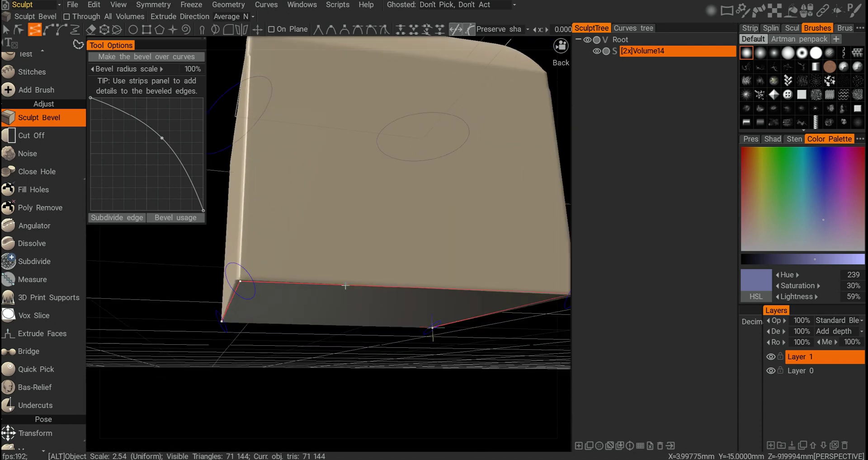
left_click(149, 58)
right_click_drag(389, 221, 406, 258, "alt")
left_click_drag(406, 261, 353, 285, "alt")
Delete both bevel curves, Curve and Curve1, from the scene
left_click(631, 29)
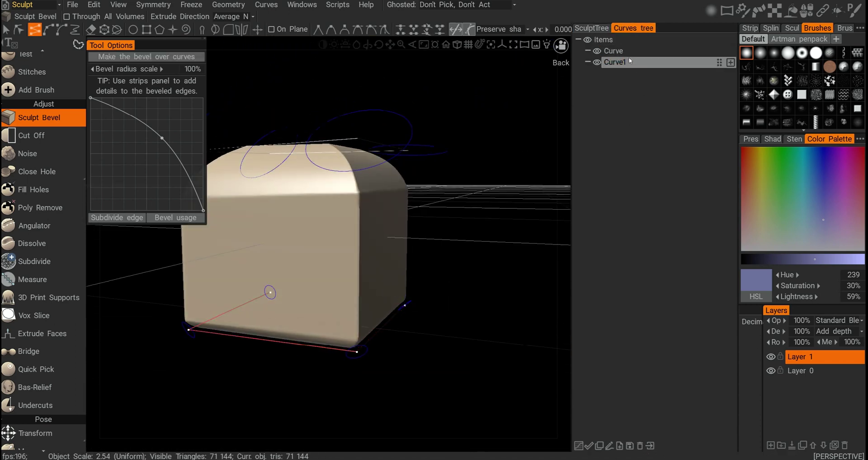
left_click(626, 52)
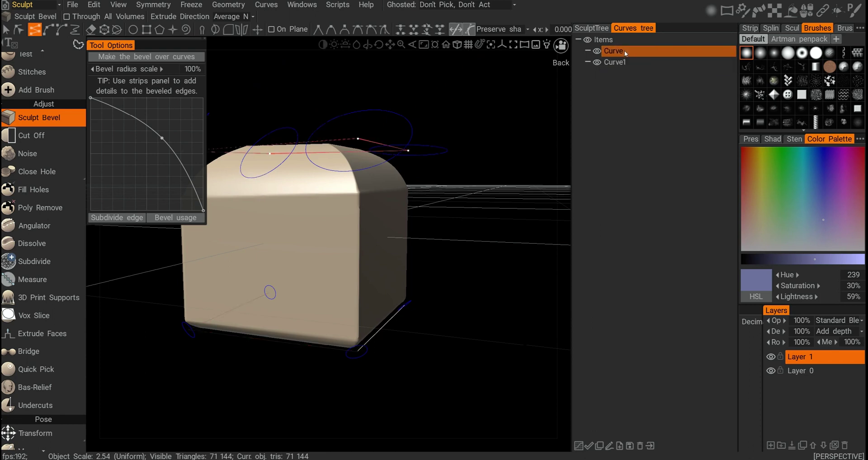
left_click(357, 138)
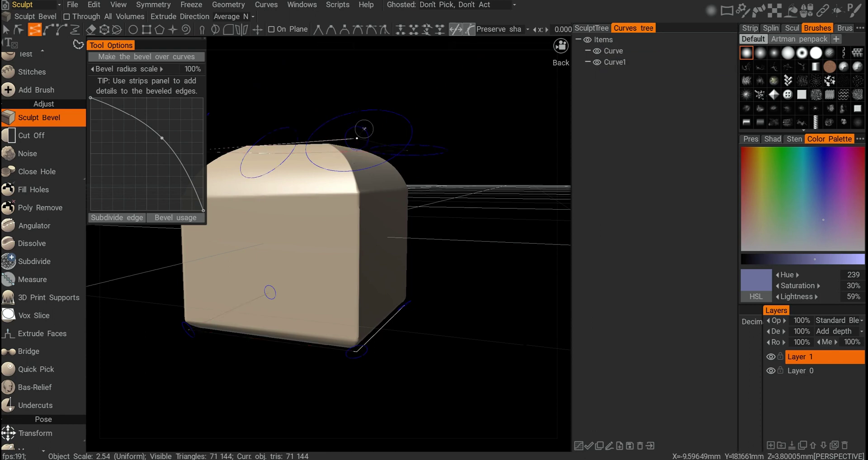
key("Escape")
left_click(637, 52)
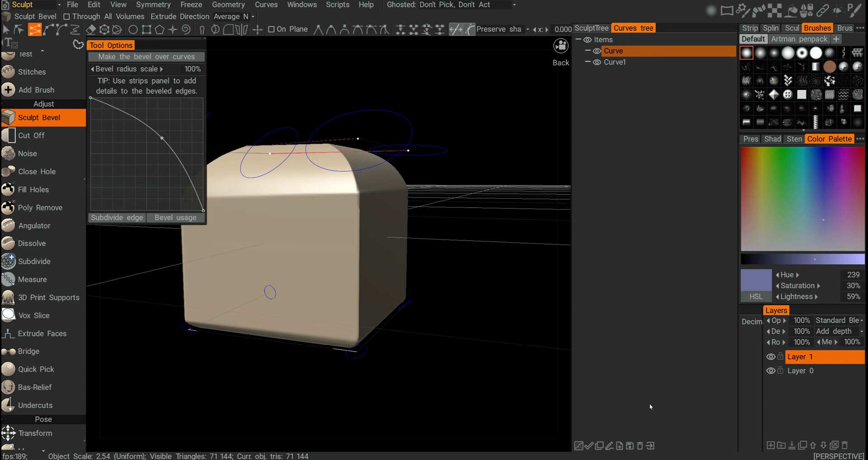
left_click(640, 446)
left_click(619, 51)
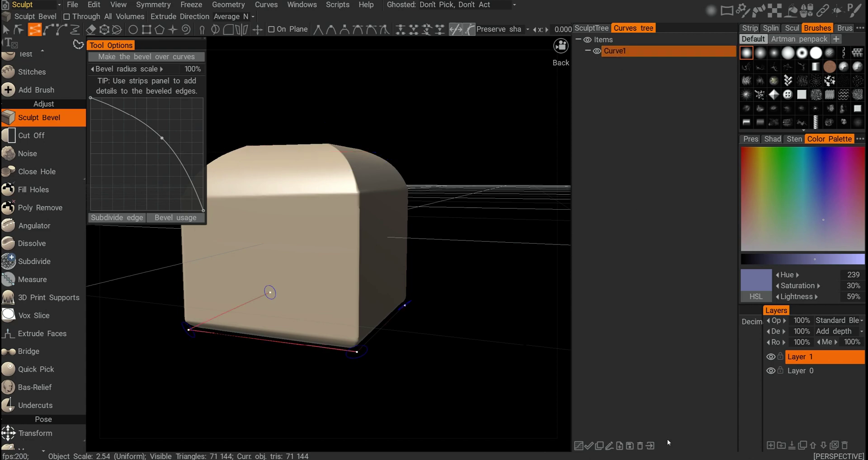
left_click(640, 447)
Switch to Cut Off with the closed spline shape and cut a curved piece off the block's upper part
left_click_drag(378, 257, 442, 246, "alt")
scroll(439, 242, "down", 3)
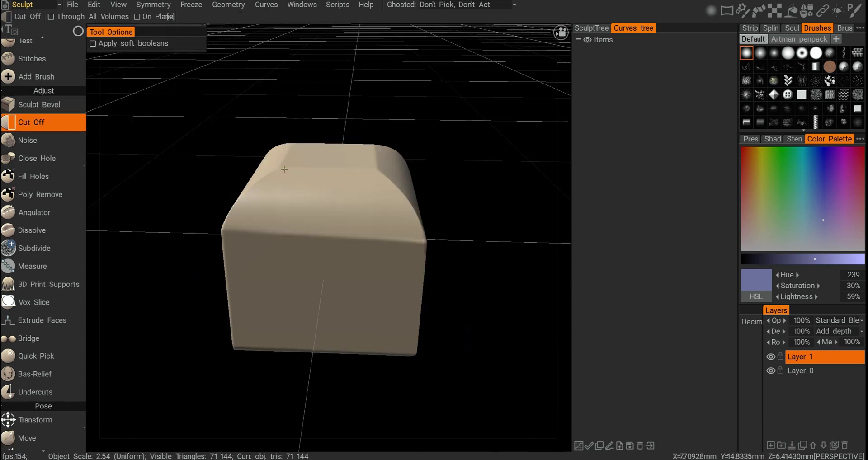
key("space")
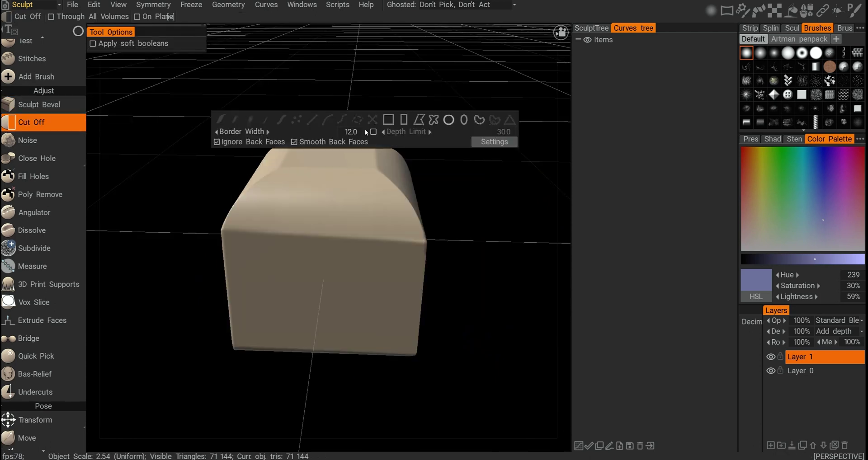
left_click(432, 120)
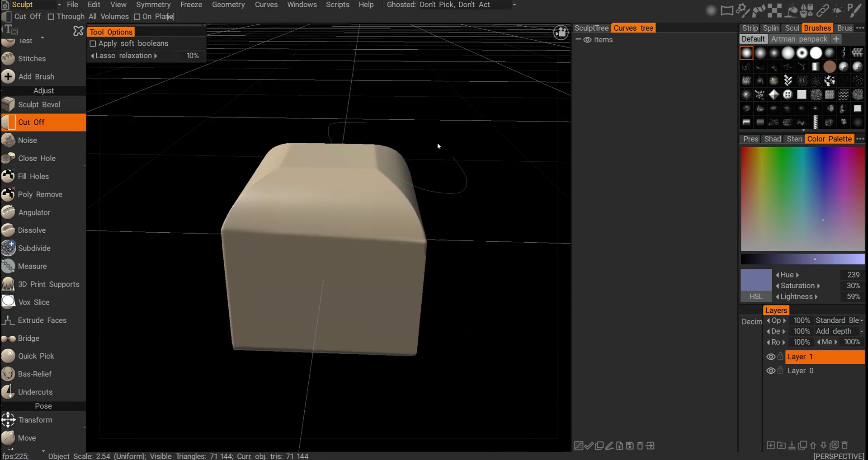
left_click_drag(364, 120, 369, 121)
Slice further irregular pieces off the block's beveled top from other sides
left_click_drag(432, 164, 317, 161, "alt")
mouse_move(316, 161)
middle_mouse_down("alt")
mouse_move(247, 172)
mouse_move(252, 161)
middle_mouse_up("alt")
left_click_drag(486, 145, 442, 180, "alt")
middle_click_drag(441, 181, 367, 180, "alt")
left_click_drag(367, 180, 355, 179, "alt")
mouse_move(410, 132)
left_mouse_down()
mouse_move(385, 127)
mouse_move(406, 133)
left_mouse_up()
mouse_move(401, 202)
left_mouse_down("alt")
mouse_move(310, 188)
mouse_move(350, 137)
left_mouse_up("alt")
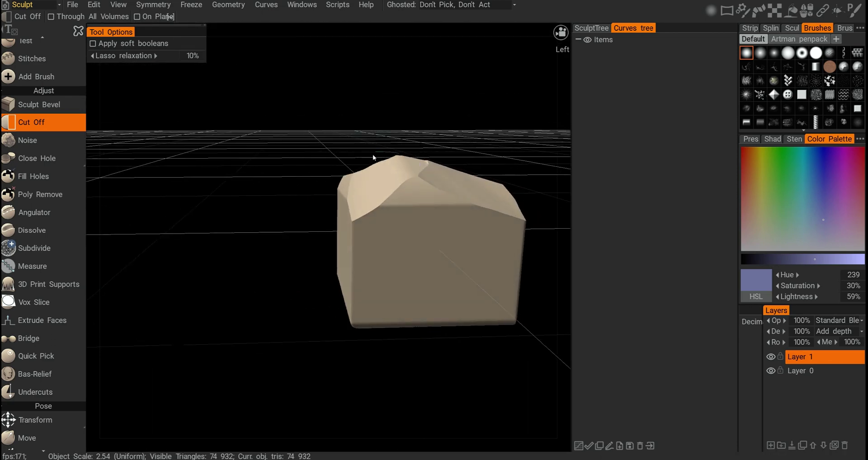
Cut a rounded notch into the block's top ridge and trim the loose fragment above it
left_click_drag(394, 153, 396, 153)
mouse_move(392, 159)
left_mouse_down("alt")
mouse_move(394, 200)
mouse_move(422, 265)
mouse_move(377, 171)
left_mouse_up("alt")
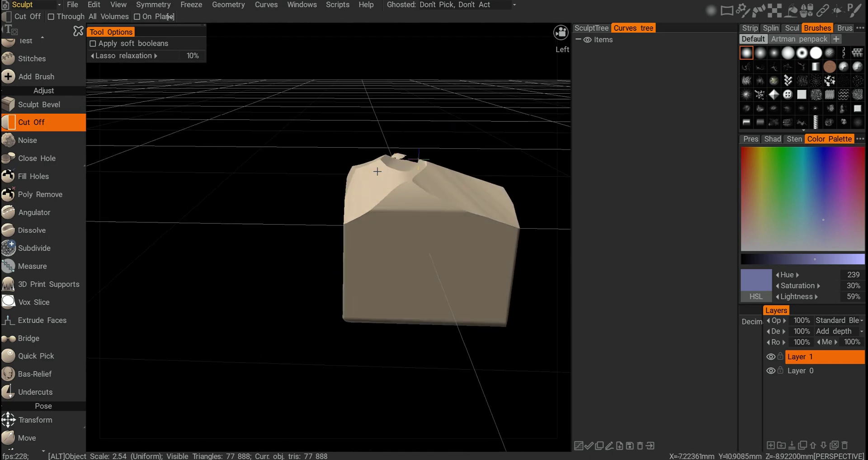
right_click_drag(377, 170, 349, 210, "alt")
left_click_drag(349, 209, 511, 185, "alt")
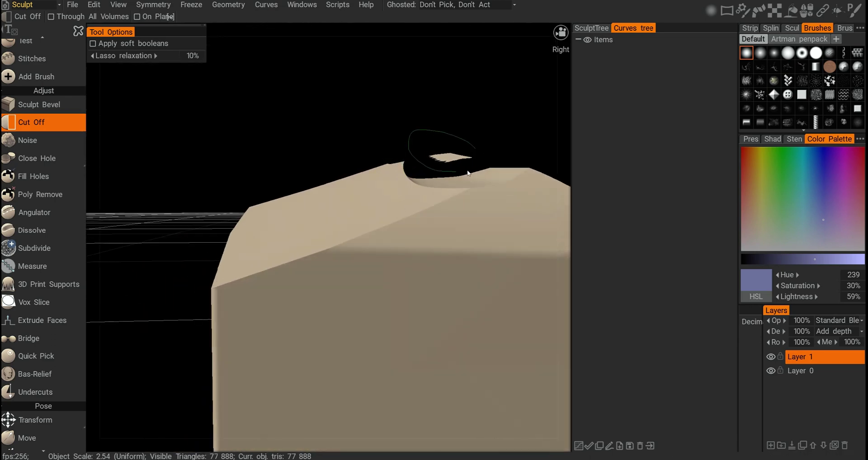
mouse_move(477, 136)
left_mouse_down("alt")
mouse_move(434, 193)
mouse_move(463, 133)
left_mouse_up("alt")
left_click_drag(398, 127, 276, 166, "alt")
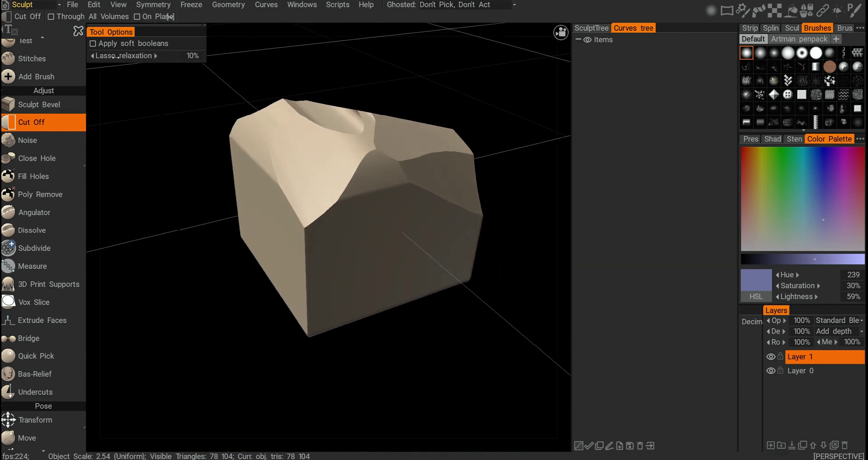
Enable soft booleans, set the bevel divisions count to 11, and cut a soft-edged piece from an upper corner
left_click(93, 44)
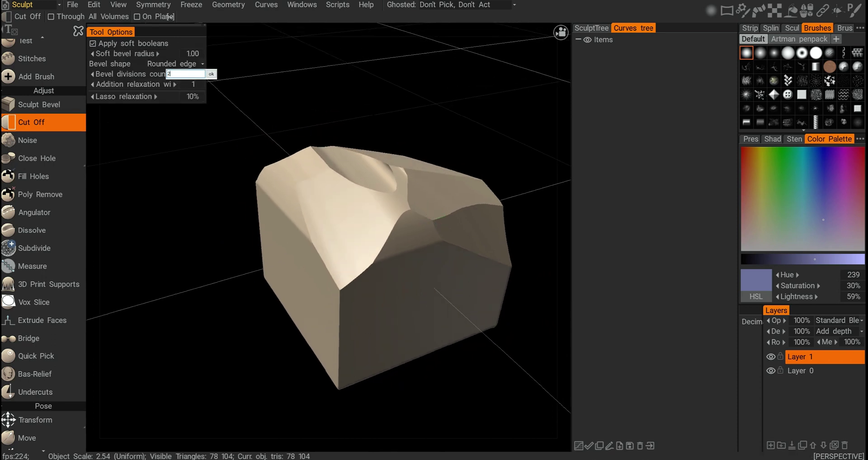
left_click_drag(264, 150, 280, 159)
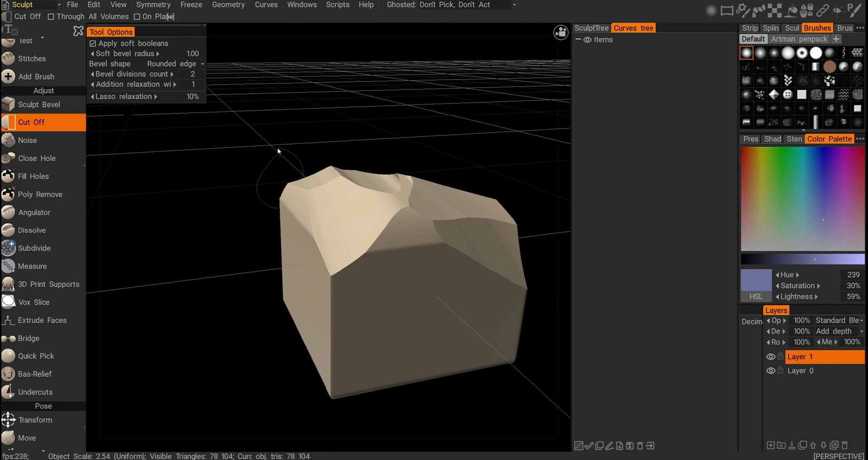
left_click_drag(243, 221, 332, 212, "alt")
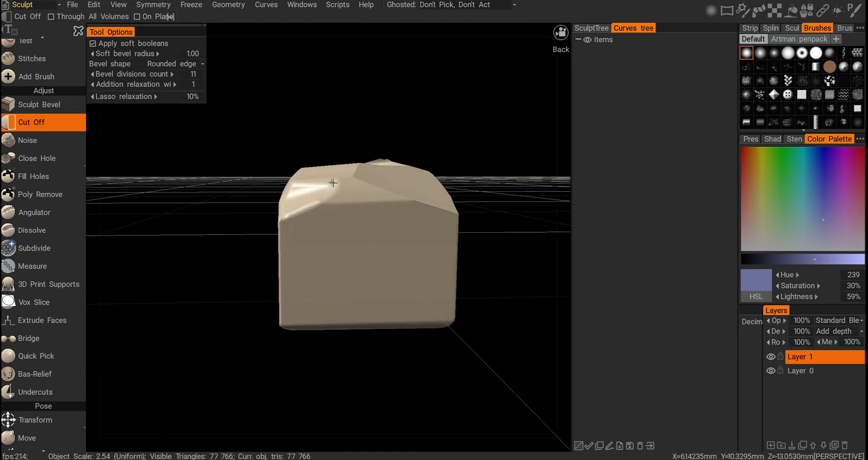
left_click_drag(313, 168, 328, 170, "alt")
Change the Cut Off shape to a circle and cut round soft-beveled holes through the block
key("e")
left_click(418, 176)
left_click_drag(420, 175, 421, 151, "alt")
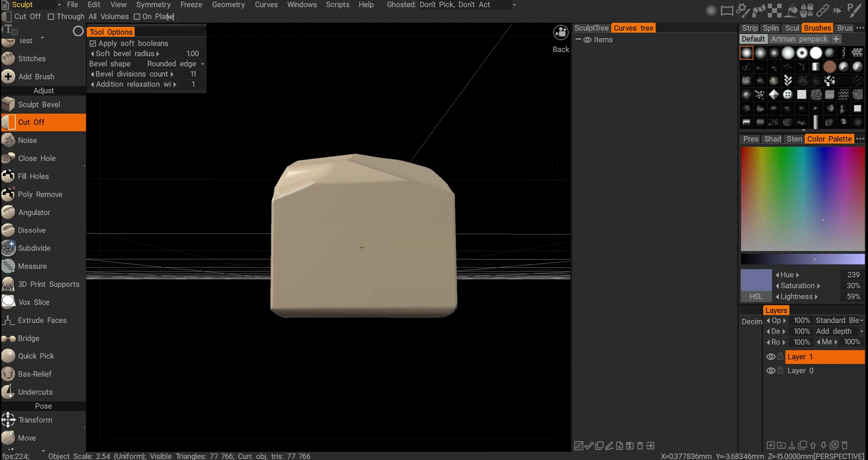
mouse_move(397, 275)
left_mouse_down()
mouse_move(413, 229)
mouse_move(373, 241)
mouse_move(331, 233)
mouse_move(354, 216)
mouse_move(381, 235)
mouse_move(374, 262)
mouse_move(396, 256)
mouse_move(331, 242)
mouse_move(359, 280)
left_mouse_up()
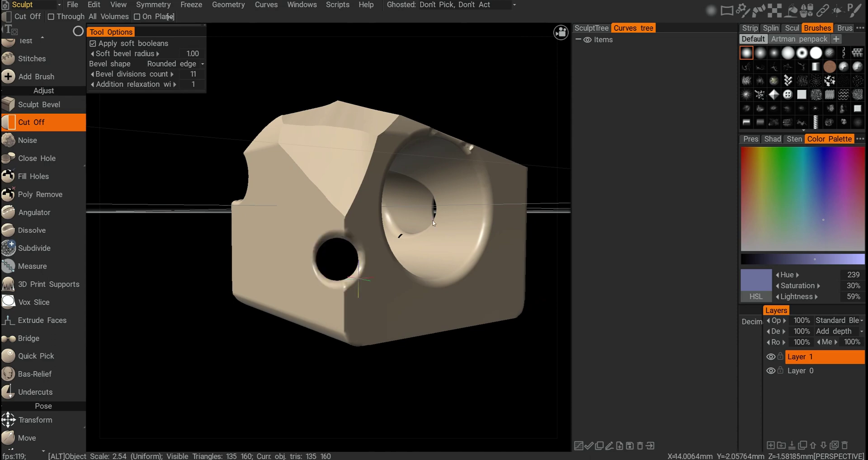
Examine the hole rims and the inner surfaces where the holes meet, up close and from around the block
left_click_drag(433, 221, 406, 242, "alt")
right_click_drag(406, 242, 382, 260, "alt")
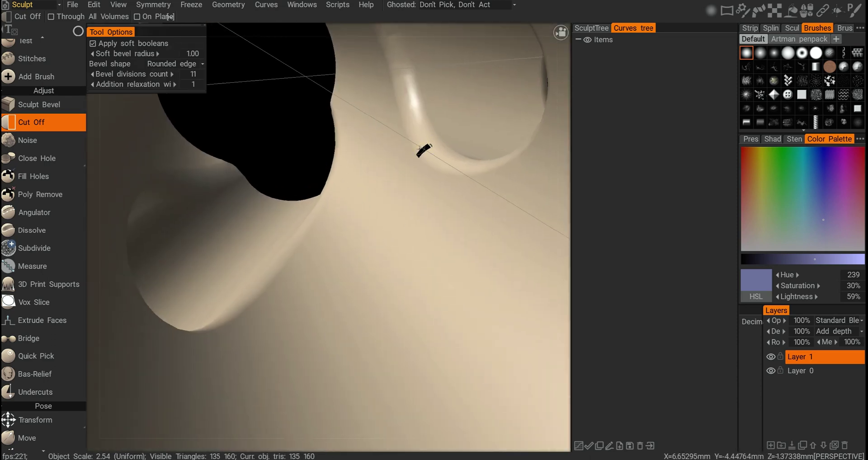
right_click_drag(404, 236, 421, 203, "alt")
left_click_drag(417, 231, 316, 240, "alt")
right_click_drag(316, 240, 349, 178, "alt")
left_click_drag(349, 178, 362, 194, "alt")
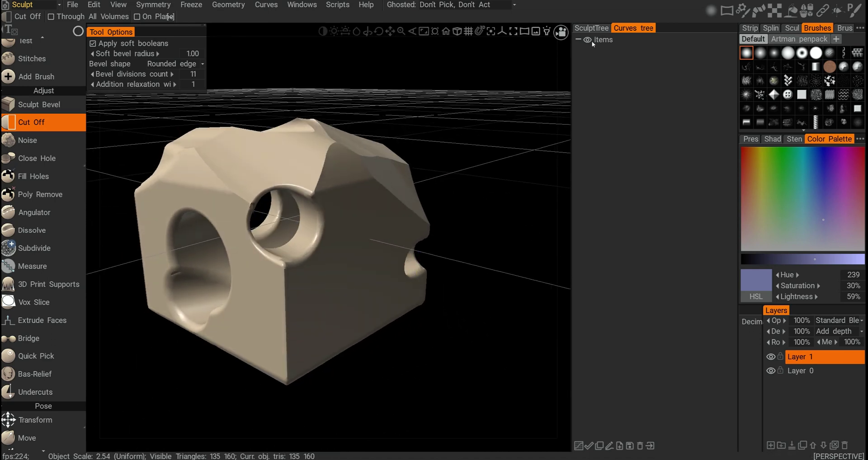
Convert the block to voxels with a required poly count of 500 000 and auto close holes, and examine the hole rims
left_click(591, 28)
left_click(614, 51)
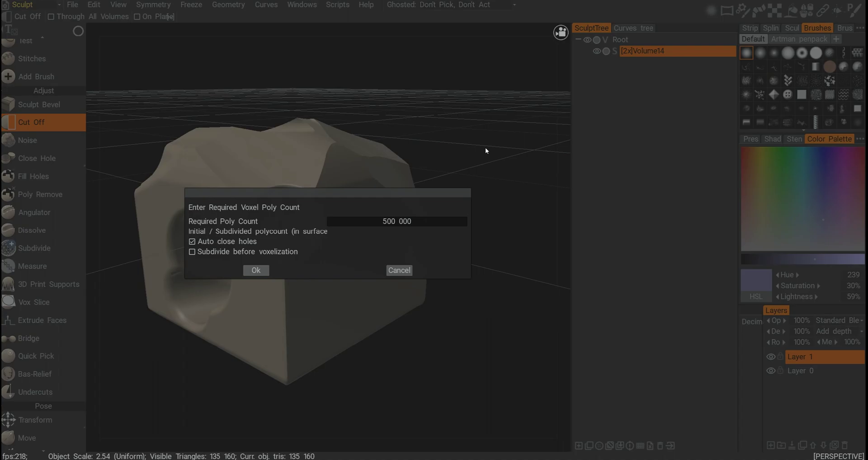
left_click(256, 270)
left_click_drag(382, 328, 325, 278, "alt")
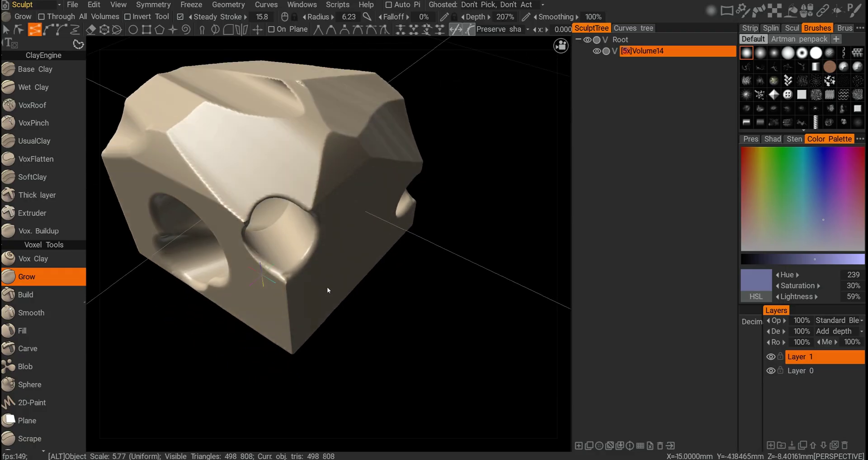
scroll(324, 279, "up", 5)
left_click_drag(417, 221, 405, 242, "alt")
scroll(268, 264, "down", 3)
mouse_move(267, 264)
left_mouse_down("alt")
mouse_move(303, 314)
mouse_move(400, 295)
mouse_move(359, 270)
mouse_move(353, 277)
left_mouse_up("alt")
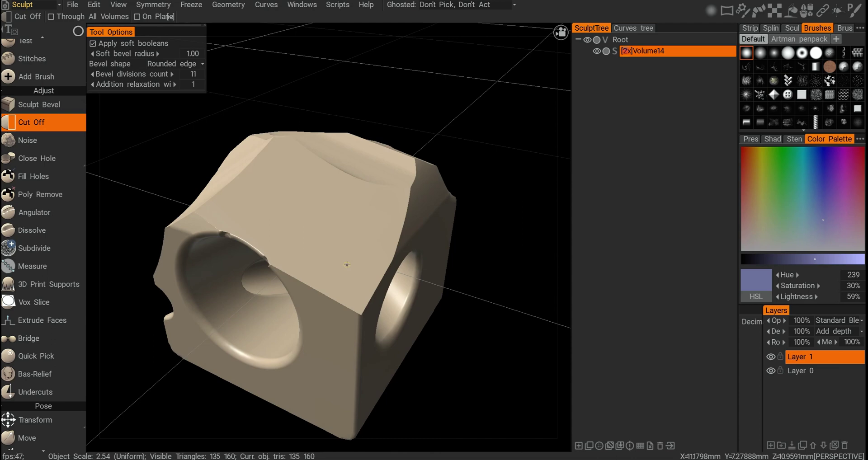
left_click_drag(347, 265, 315, 253, "alt")
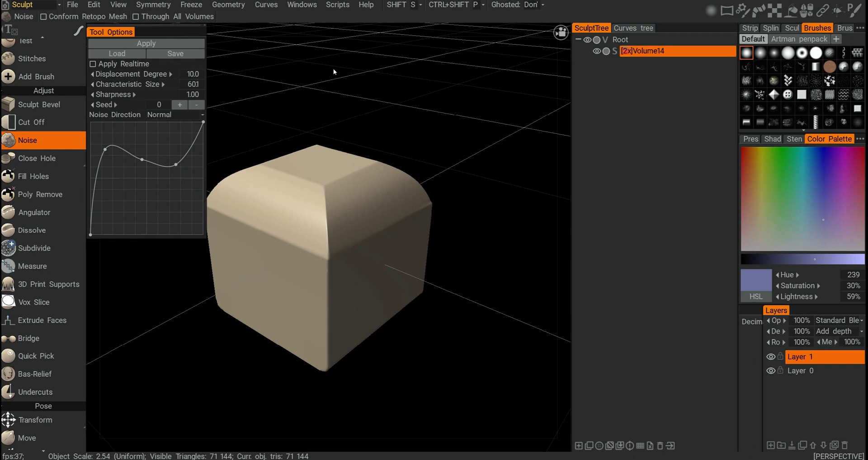
Turn on real-time Noise for the beveled cube and reshape its noise curve, lowering the rise and flattening the middle
left_click(93, 64)
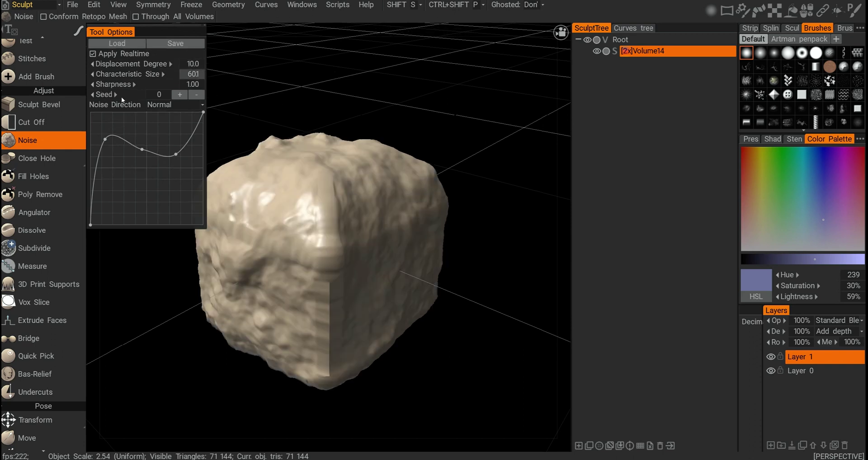
mouse_move(378, 245)
left_mouse_down("alt")
mouse_move(372, 203)
mouse_move(348, 248)
mouse_move(411, 206)
mouse_move(351, 192)
left_mouse_up("alt")
left_click_drag(110, 144, 153, 208)
left_click_drag(112, 183, 111, 152)
left_click_drag(151, 206, 133, 151)
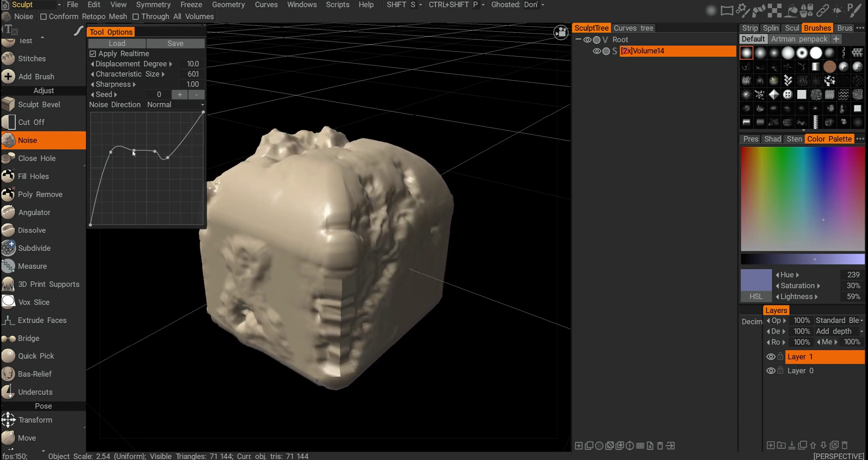
Set the noise's characteristic size to 45.1 and examine the displaced surface around the cube
mouse_move(109, 73)
left_mouse_down()
mouse_move(117, 74)
mouse_move(109, 76)
left_mouse_up()
left_click_drag(109, 78, 110, 77)
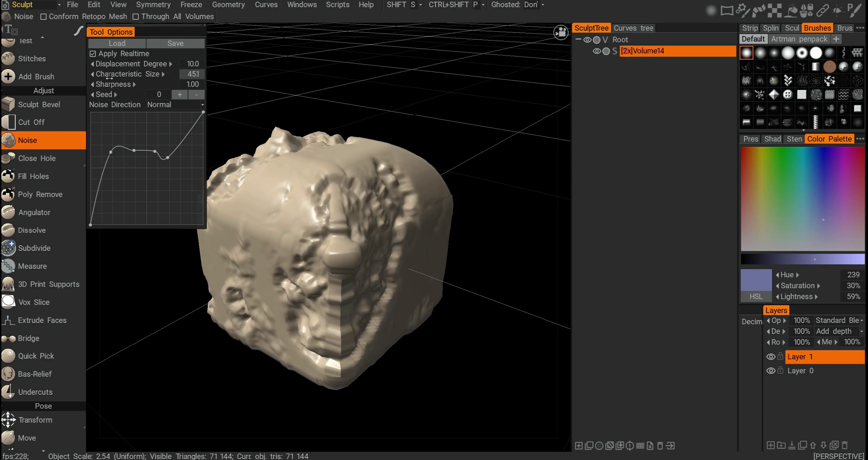
mouse_move(335, 156)
left_mouse_down("alt")
mouse_move(345, 185)
mouse_move(382, 186)
mouse_move(359, 218)
mouse_move(408, 186)
mouse_move(393, 180)
mouse_move(277, 197)
mouse_move(457, 221)
mouse_move(355, 172)
mouse_move(322, 211)
mouse_move(360, 226)
left_mouse_up("alt")
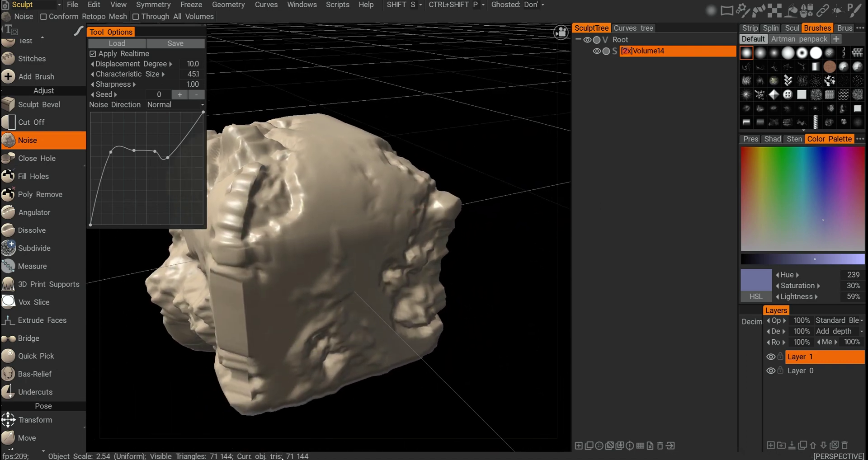
mouse_move(311, 324)
left_mouse_down("alt")
mouse_move(346, 309)
mouse_move(353, 294)
mouse_move(308, 262)
mouse_move(334, 275)
left_mouse_up("alt")
mouse_move(322, 240)
left_mouse_down("alt")
mouse_move(348, 244)
mouse_move(363, 209)
mouse_move(360, 241)
mouse_move(321, 266)
mouse_move(335, 308)
mouse_move(300, 217)
left_mouse_up("alt")
middle_click_drag(305, 163, 319, 216)
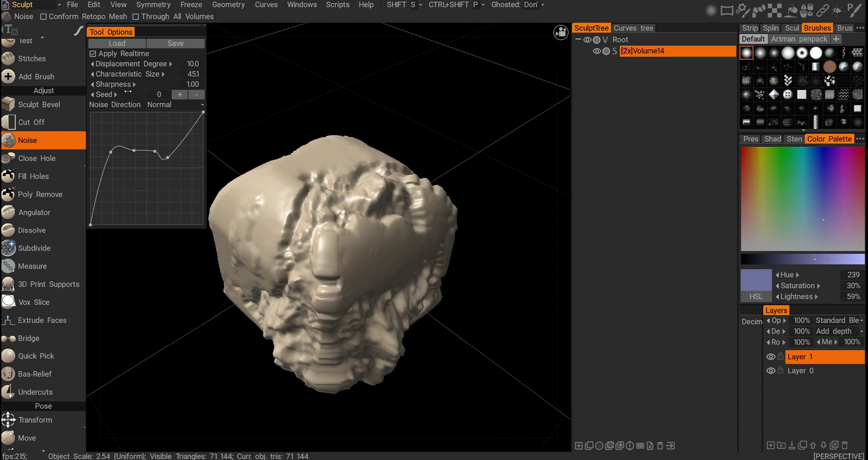
Set the noise's displacement degree to 6.20 and its seed to 13
mouse_move(123, 66)
left_mouse_down()
mouse_move(173, 79)
mouse_move(78, 84)
mouse_move(123, 84)
left_mouse_up()
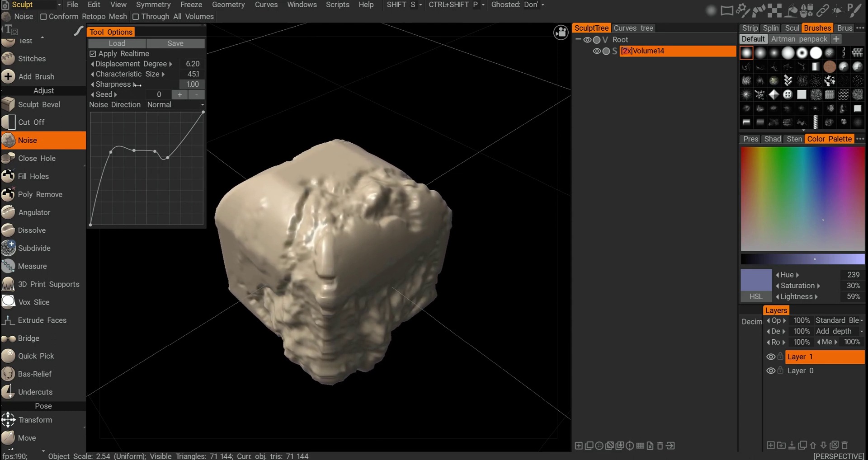
mouse_move(167, 90)
left_mouse_down()
mouse_move(133, 90)
mouse_move(168, 89)
left_mouse_up()
mouse_move(112, 94)
left_mouse_down()
mouse_move(156, 97)
mouse_move(116, 95)
left_mouse_up()
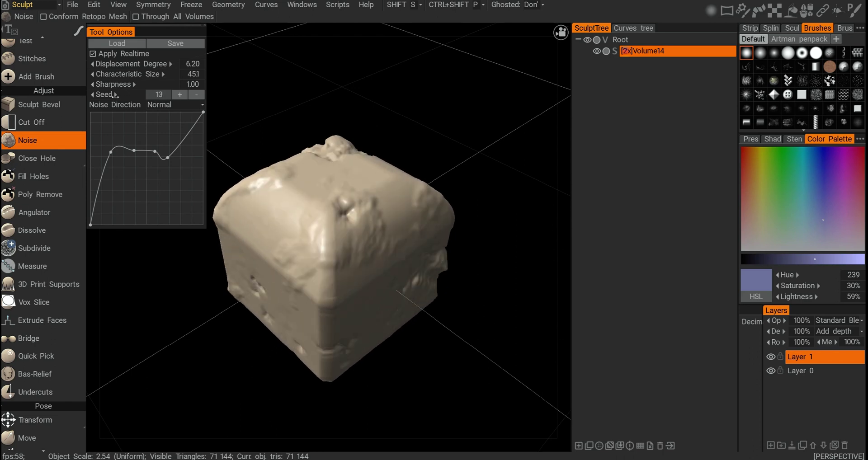
Try the noise directions Y, X and View on the cube, and return the direction to Normal
left_click(180, 106)
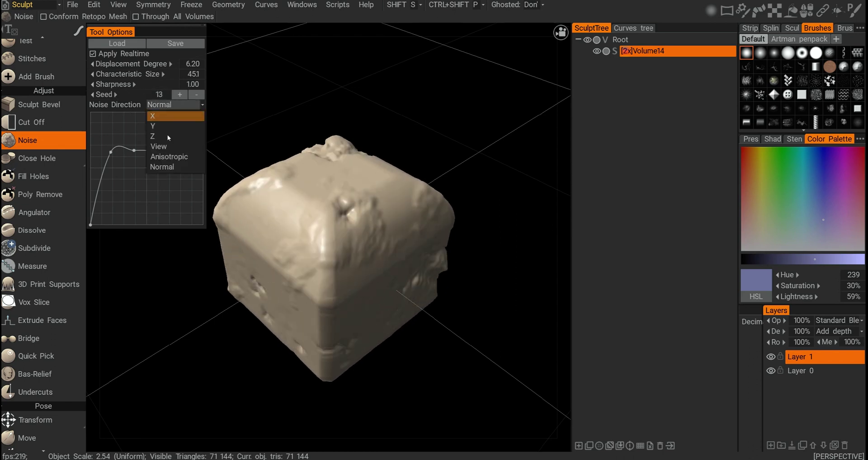
left_click(162, 129)
left_click(165, 105)
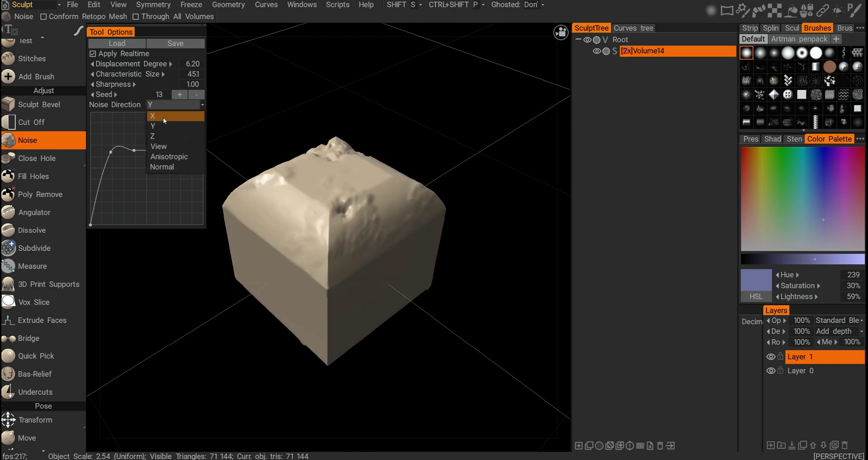
left_click(164, 118)
left_click_drag(254, 172, 218, 151, "alt")
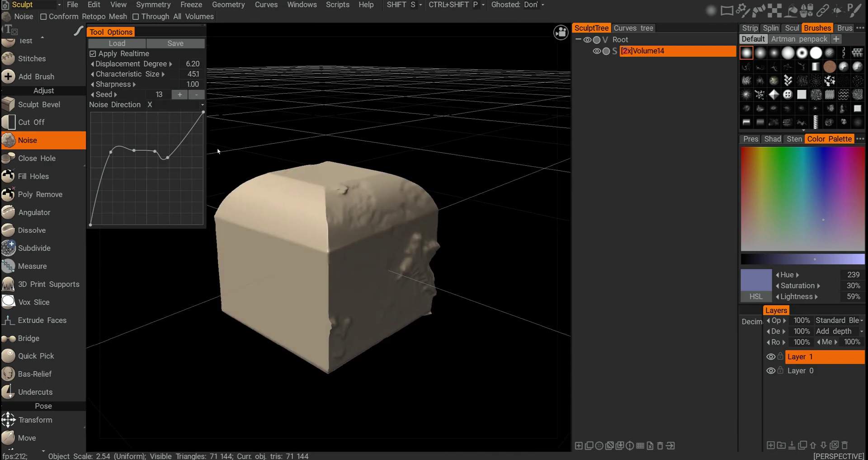
left_click(167, 149)
left_click_drag(409, 194, 426, 198, "alt")
left_click(178, 106)
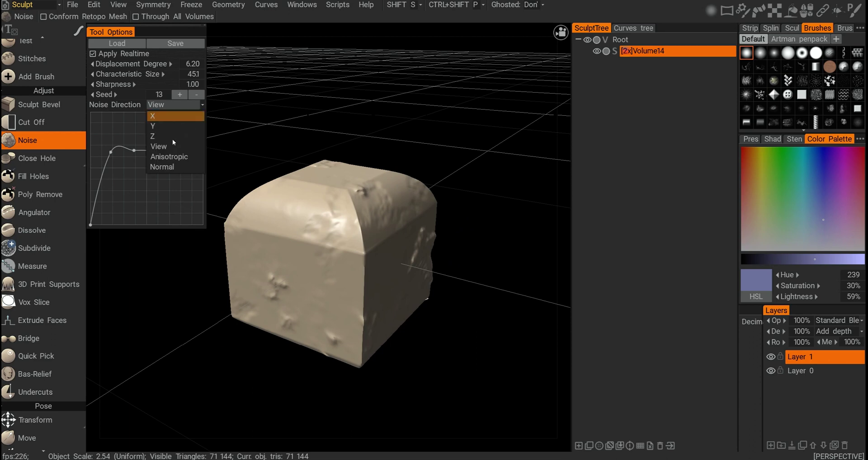
left_click(169, 166)
left_click_drag(344, 166, 151, 96, "alt")
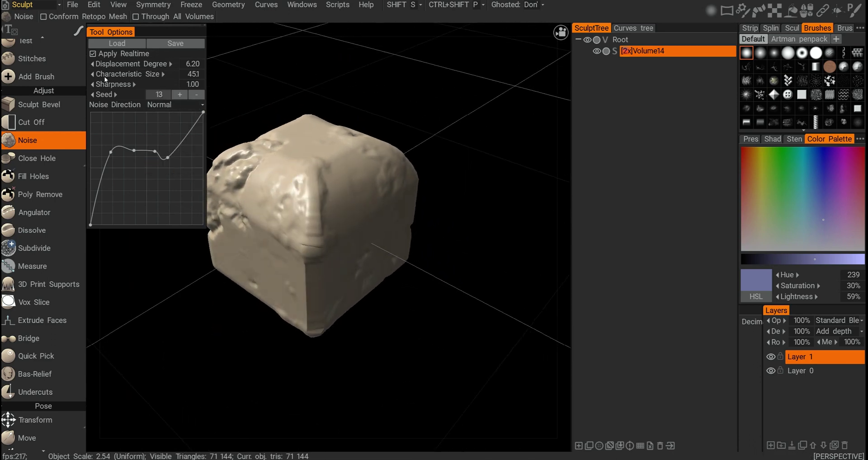
Turn off real-time noise and apply the noise to the cube
left_click(93, 54)
left_click(133, 45)
left_click_drag(398, 190, 397, 220, "alt")
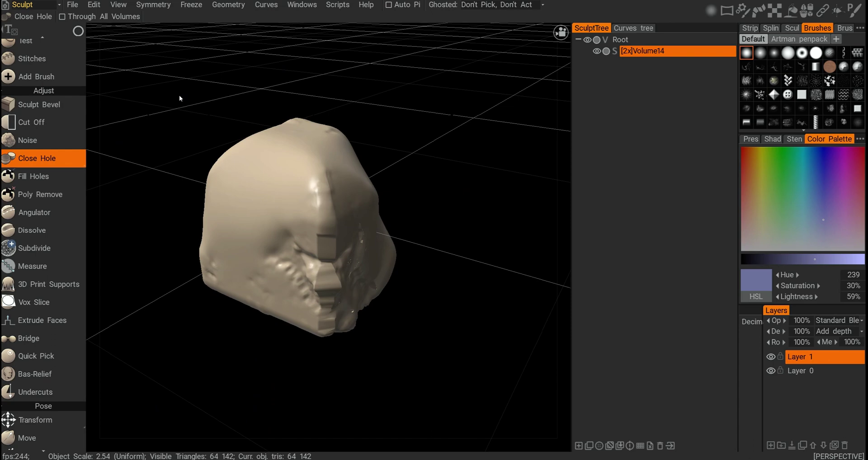
Turn on the wireframe display for the sculpted block
mouse_move(53, 154)
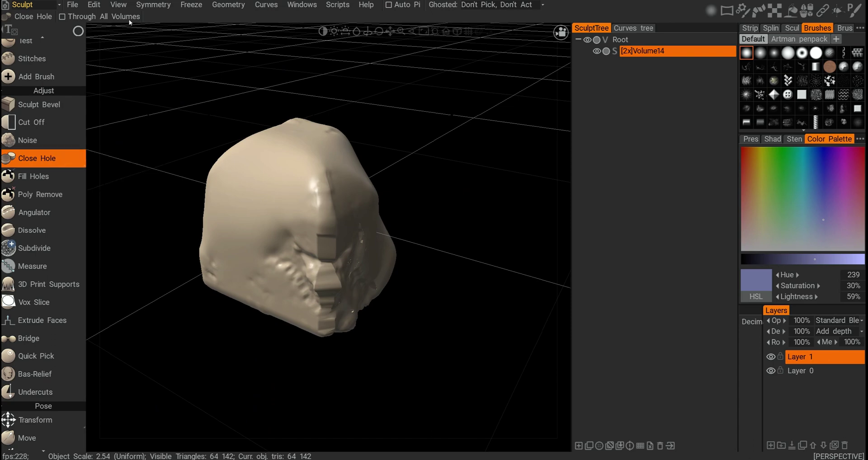
left_click(120, 5)
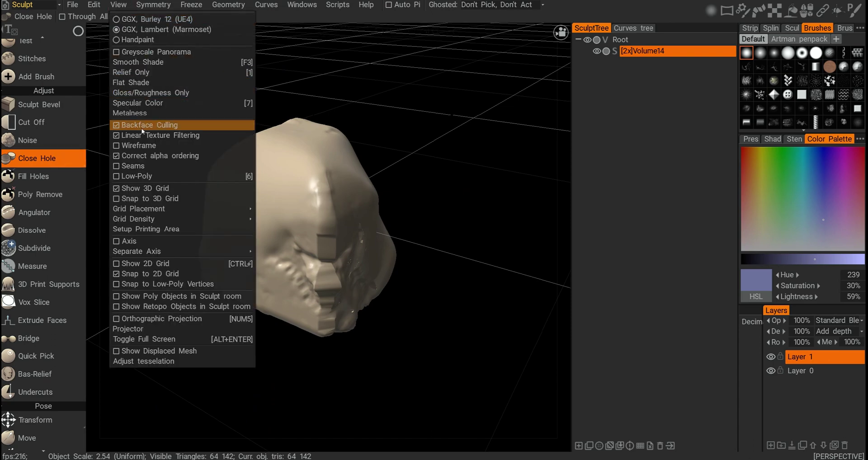
left_click(135, 145)
Set the Close Hole selection shape to a circle and close the area along the block's rough corner edge
key("space")
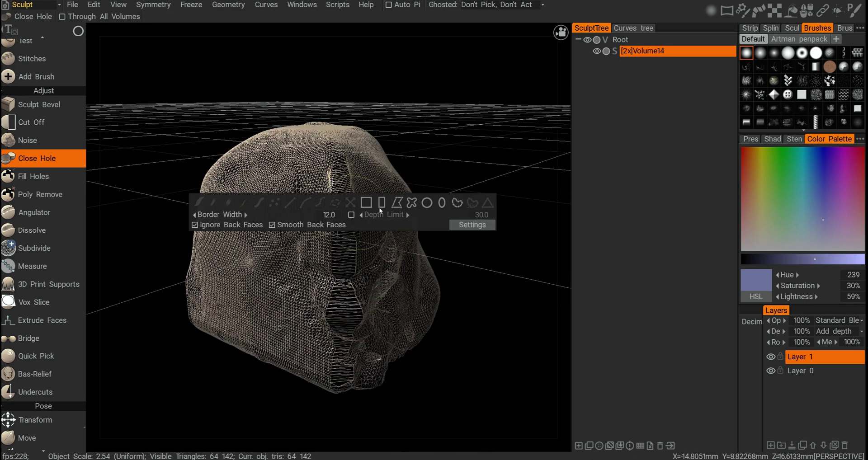
left_click(432, 207)
mouse_move(430, 212)
right_mouse_down("alt")
mouse_move(389, 232)
mouse_move(342, 236)
right_mouse_up("alt")
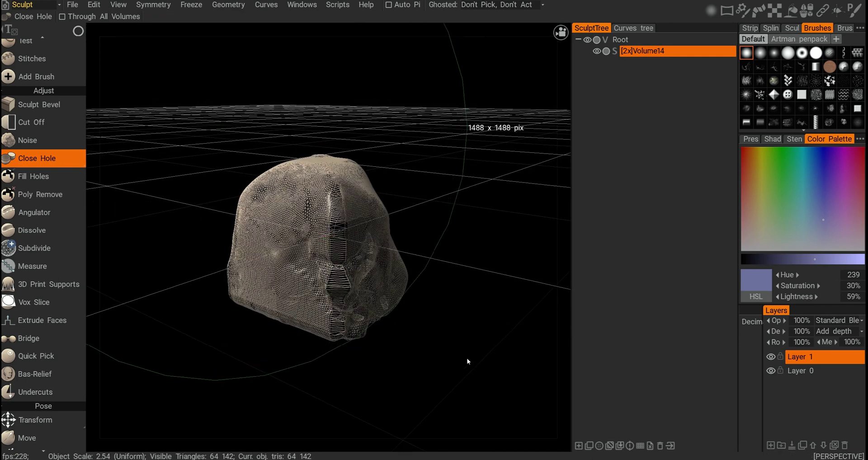
left_click_drag(339, 244, 272, 287, "alt")
Use the Reconstruct tool to select the strip of stretched triangles along the block's corner edge
mouse_move(64, 166)
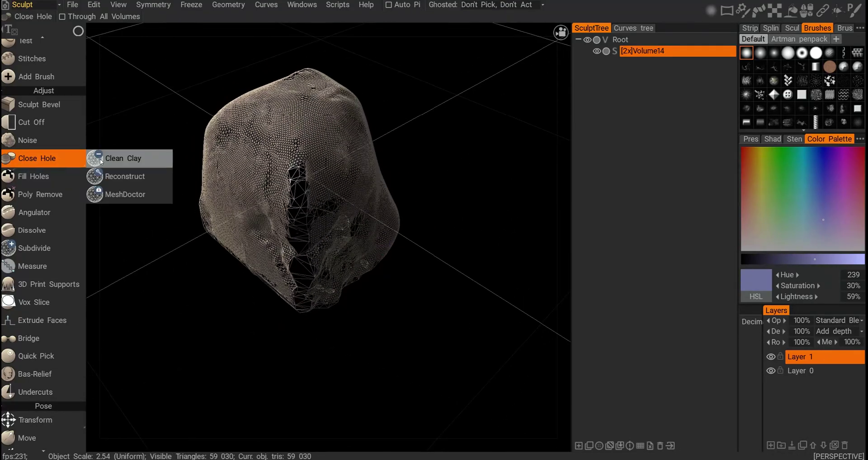
left_click(115, 194)
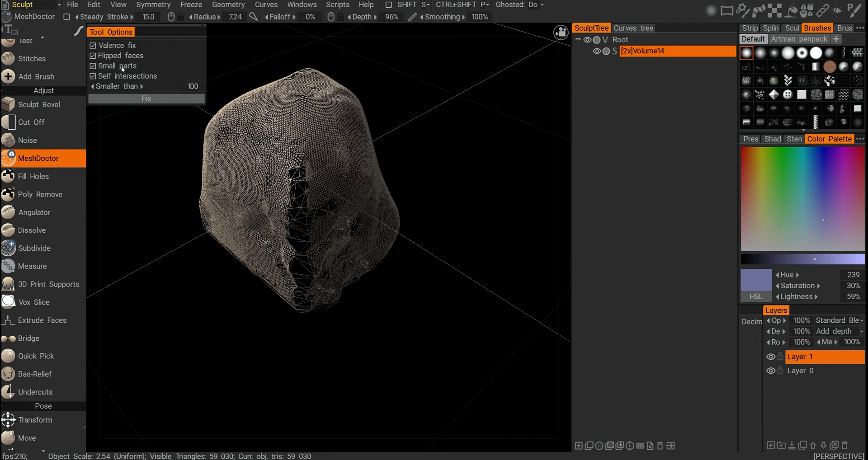
mouse_move(66, 160)
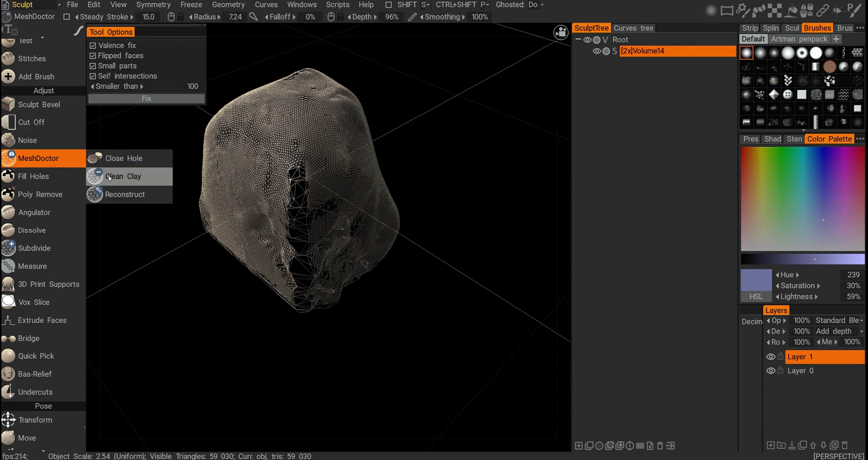
left_click(119, 196)
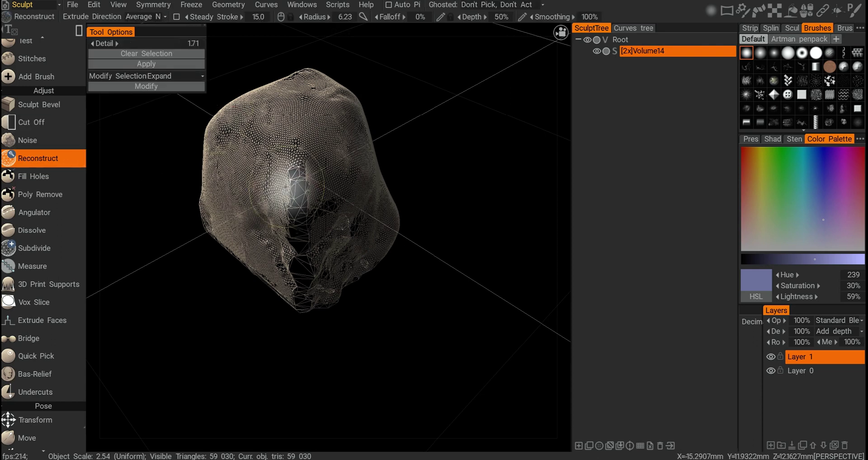
left_click_drag(292, 198, 339, 314)
left_click_drag(335, 242, 184, 94, "alt")
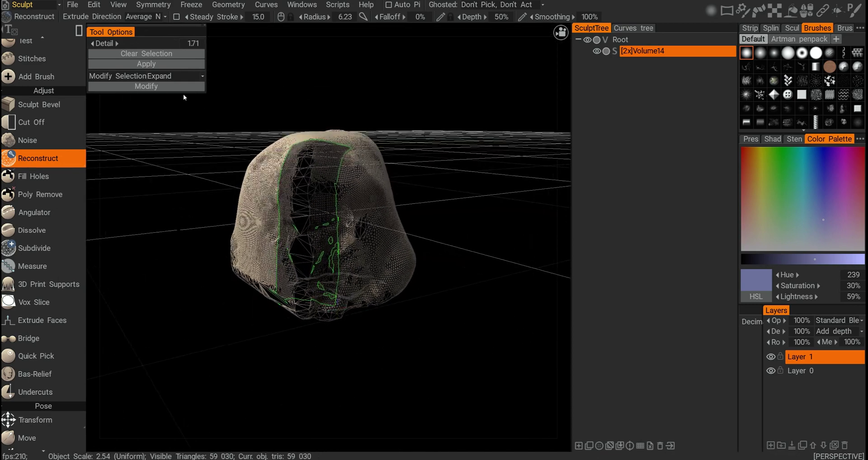
Expand the selected strip once and contract it again
left_click(154, 87)
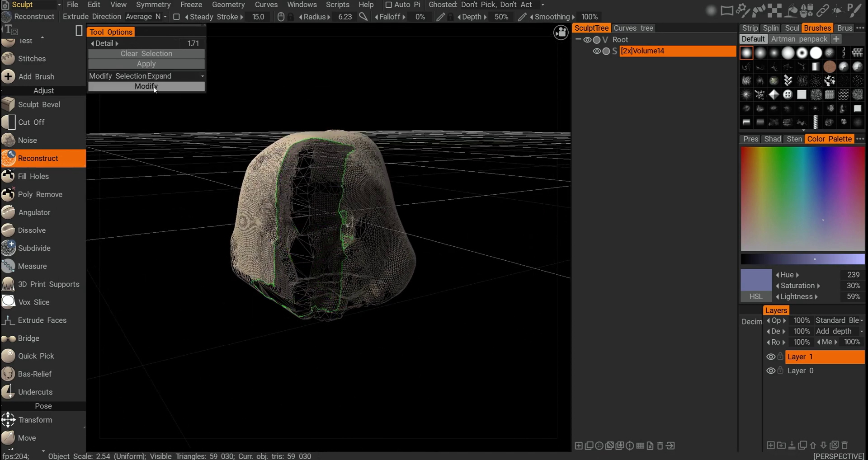
left_click(159, 77)
left_click(161, 92)
left_click(159, 88)
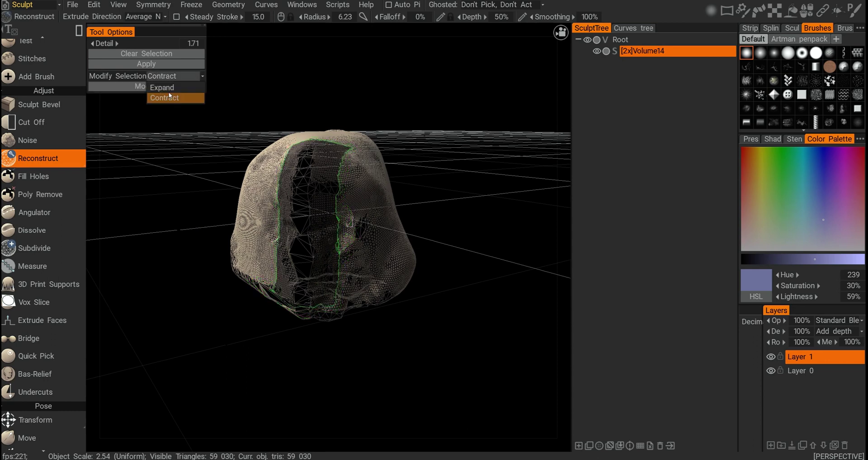
Expand the strip selection once more and apply the reconstruction to it
left_click(169, 88)
left_click(170, 86)
left_click_drag(167, 112, 213, 195, "alt")
left_click(156, 66)
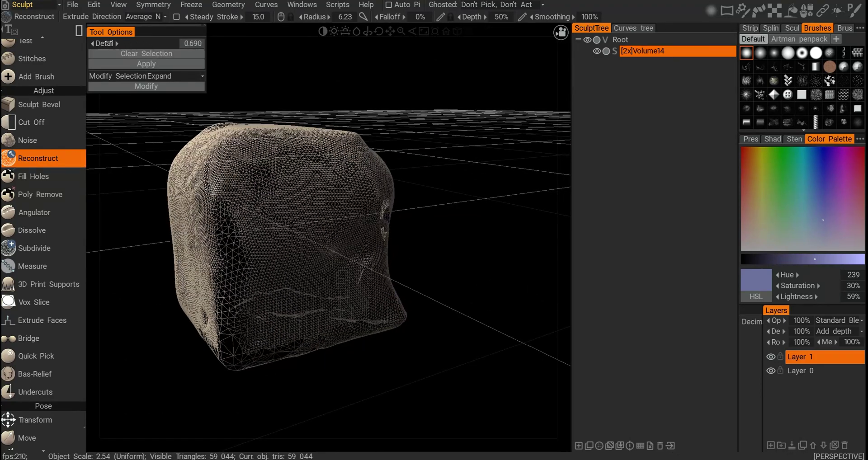
Set the reconstruction detail to 0.130 and reconstruct a tall selected region on the side of the block
left_click_drag(93, 44, 68, 43)
left_click_drag(170, 176, 192, 164, "alt")
left_click_drag(195, 161, 298, 358)
left_click_drag(316, 262, 213, 254, "alt")
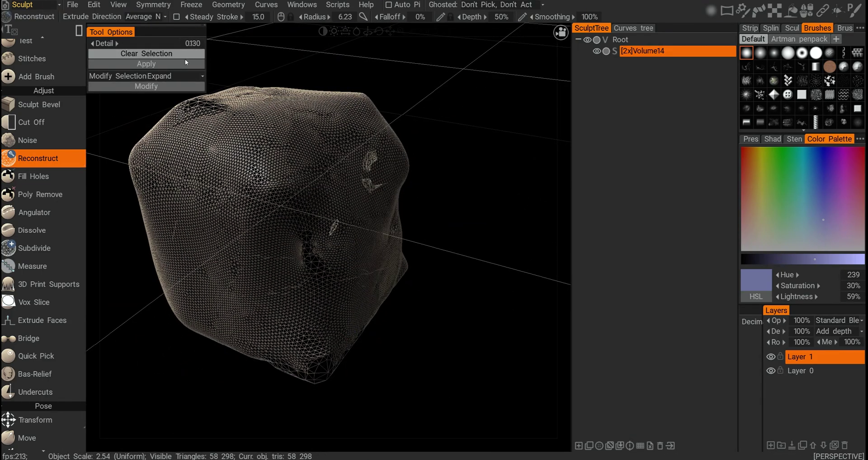
Switch to the Clean Clay tool and set its clean method to Reconstruct
mouse_move(75, 155)
left_click(131, 195)
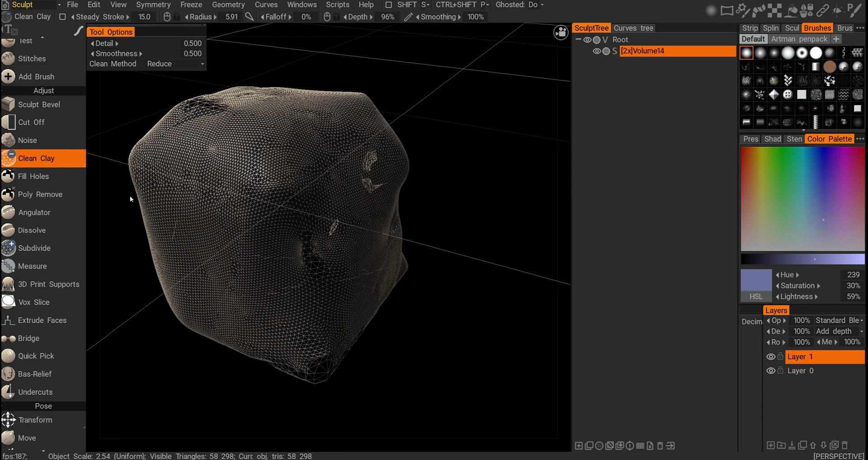
left_click_drag(275, 223, 171, 79, "alt")
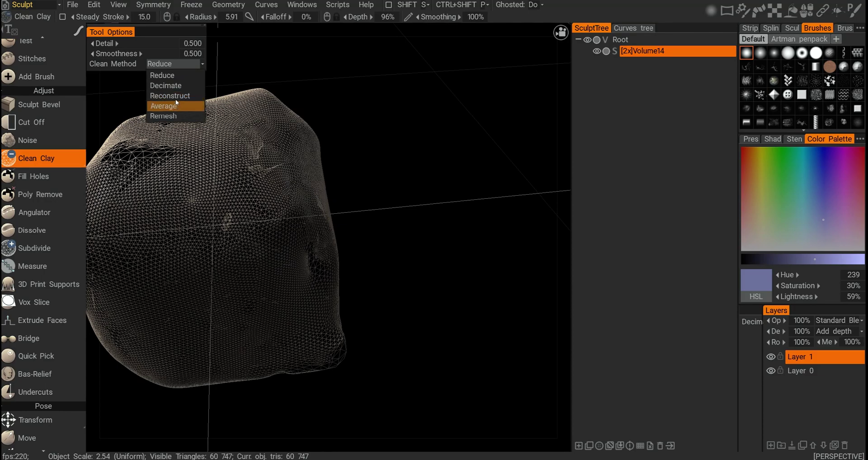
left_click(176, 98)
left_click_drag(338, 150, 348, 177, "alt")
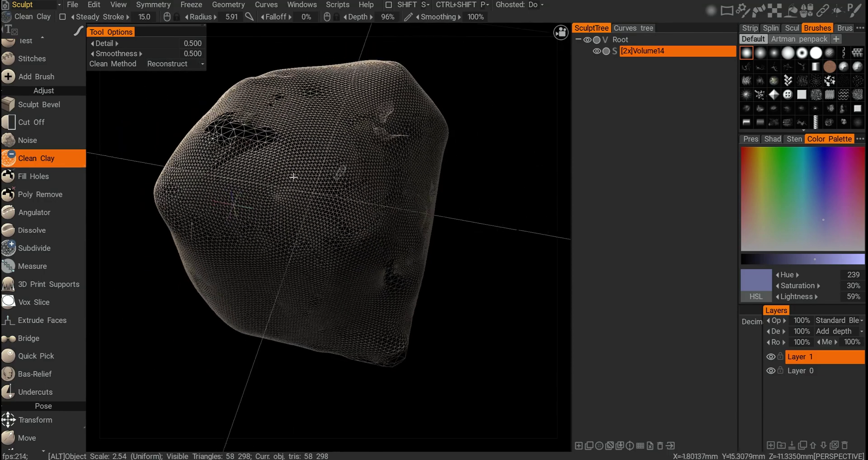
left_click_drag(283, 169, 294, 199, "alt")
Switch to the MeshDoctor tool and bring up its mesh fixing options
mouse_move(28, 156)
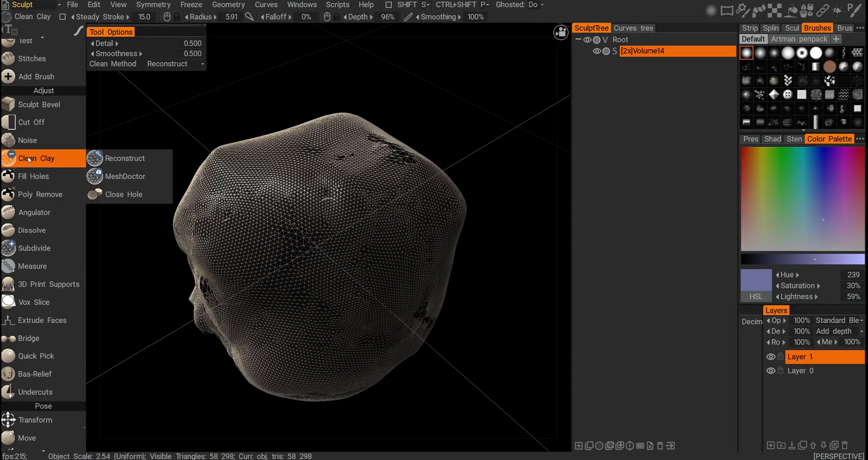
left_click(109, 175)
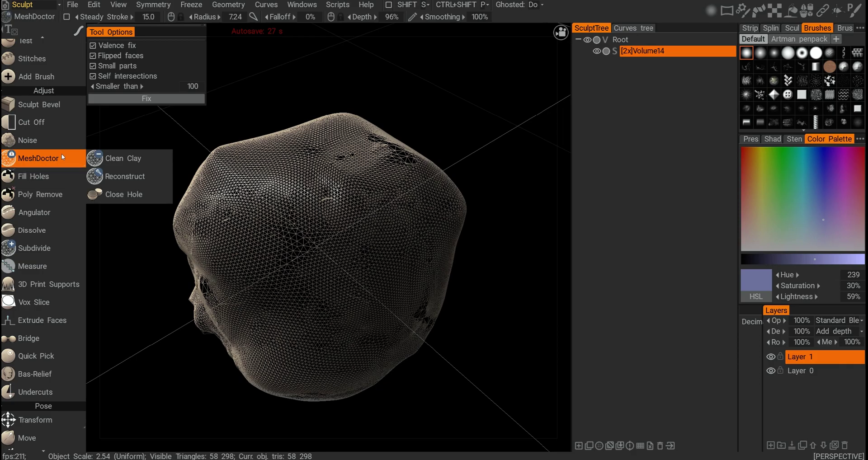
Switch from MeshDoctor to the Reconstruct tool
left_click(129, 178)
mouse_move(287, 217)
left_mouse_down("alt")
mouse_move(336, 240)
mouse_move(365, 241)
mouse_move(329, 233)
mouse_move(331, 198)
mouse_move(326, 240)
mouse_move(330, 223)
left_mouse_up("alt")
scroll(323, 246, "up", 3)
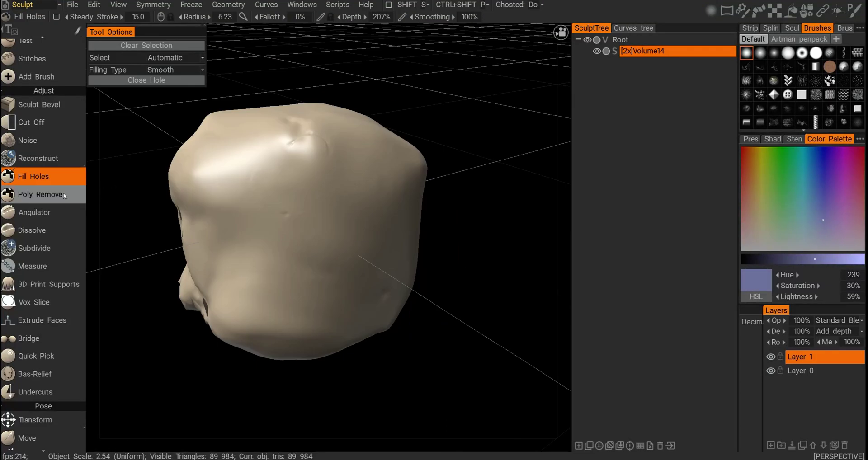
Outline an irregular patch on the side of the block with Poly Remove and cut it out
left_click(28, 196)
mouse_move(227, 185)
left_mouse_down()
mouse_move(301, 261)
mouse_move(285, 176)
mouse_move(326, 250)
mouse_move(316, 194)
mouse_move(274, 208)
mouse_move(245, 190)
left_mouse_up()
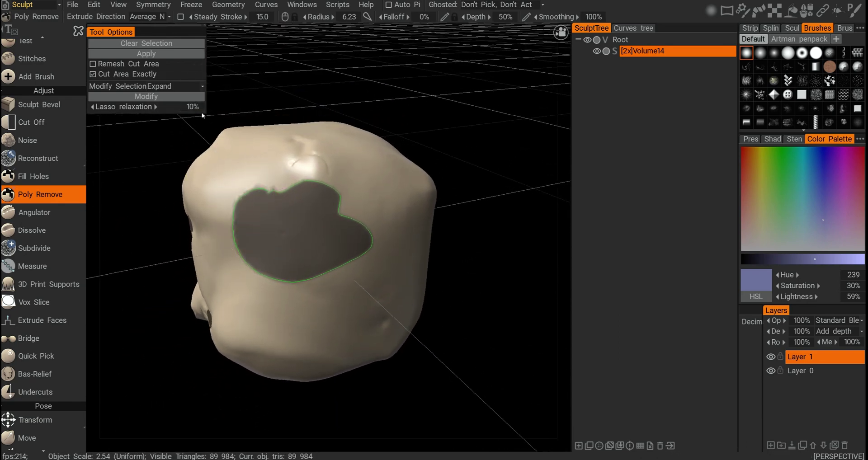
left_click(146, 53)
mouse_move(302, 240)
left_mouse_down("alt")
mouse_move(386, 242)
mouse_move(333, 200)
mouse_move(292, 244)
mouse_move(306, 249)
left_mouse_up("alt")
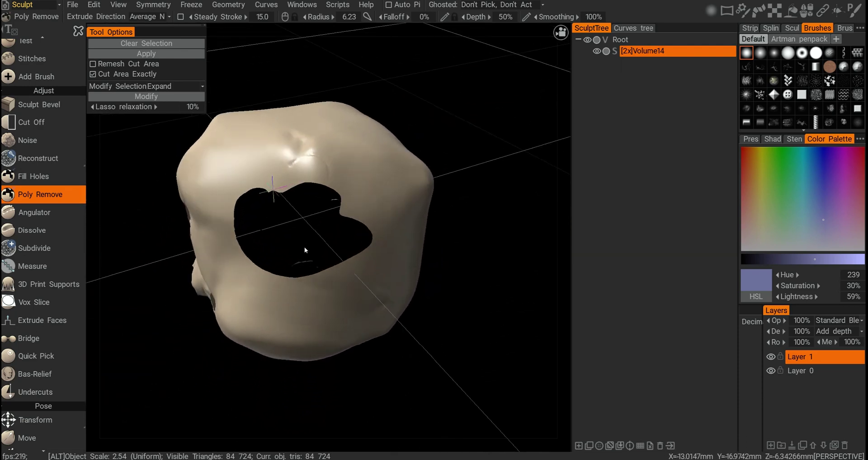
Close the cut opening with Fill Holes, using automatic selection and the Smooth filling type
left_click(52, 177)
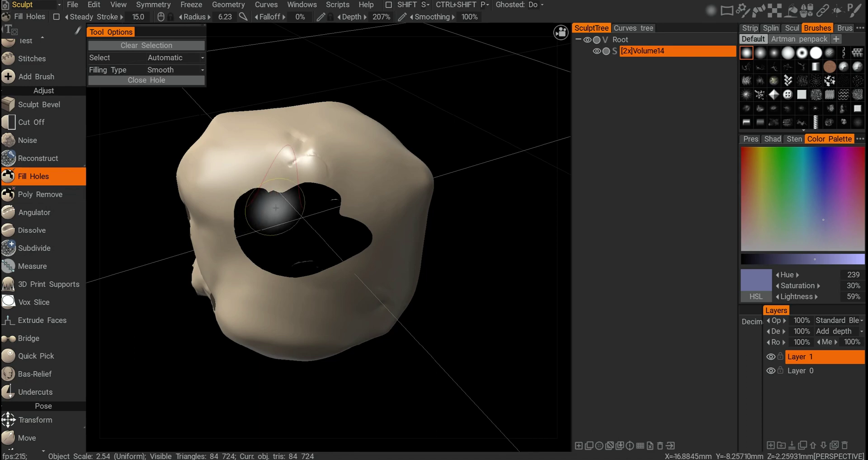
left_click(353, 258)
left_click_drag(236, 179, 214, 164, "alt")
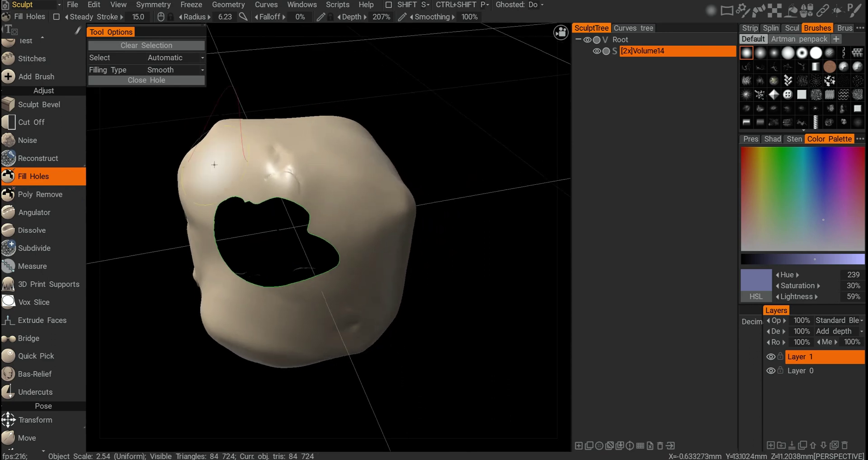
left_click(161, 81)
left_click_drag(289, 176, 312, 181, "alt")
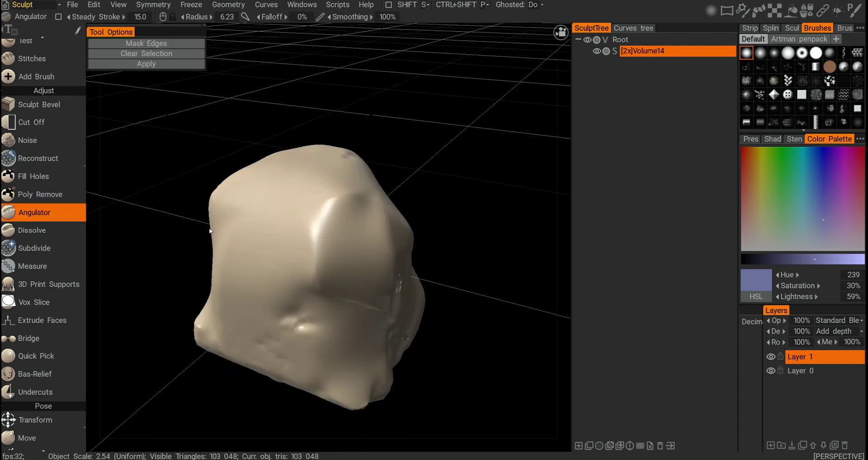
Paint strips on the model with Angulator, using a smaller brush for the second area, and apply the effect
mouse_move(333, 188)
left_mouse_down()
mouse_move(319, 210)
mouse_move(321, 316)
mouse_move(332, 339)
left_mouse_up()
middle_click_drag(344, 316, 300, 267, "alt")
mouse_move(300, 267)
left_mouse_down("alt")
mouse_move(374, 274)
mouse_move(368, 252)
left_mouse_up("alt")
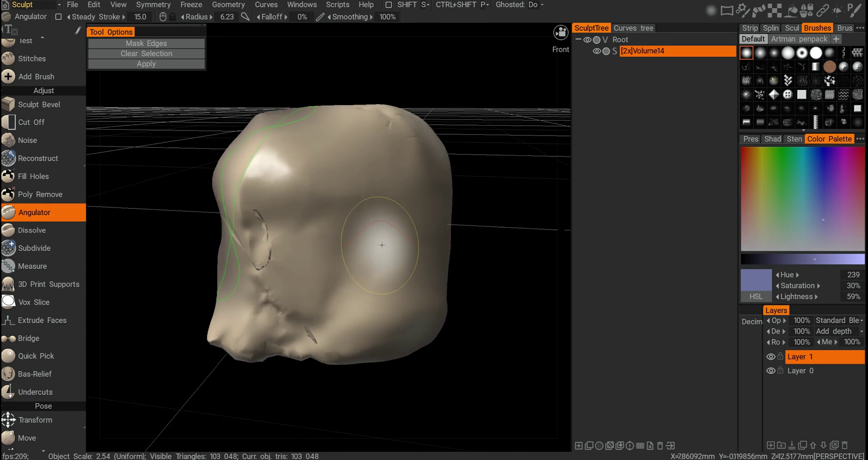
right_click_drag(383, 239, 398, 175)
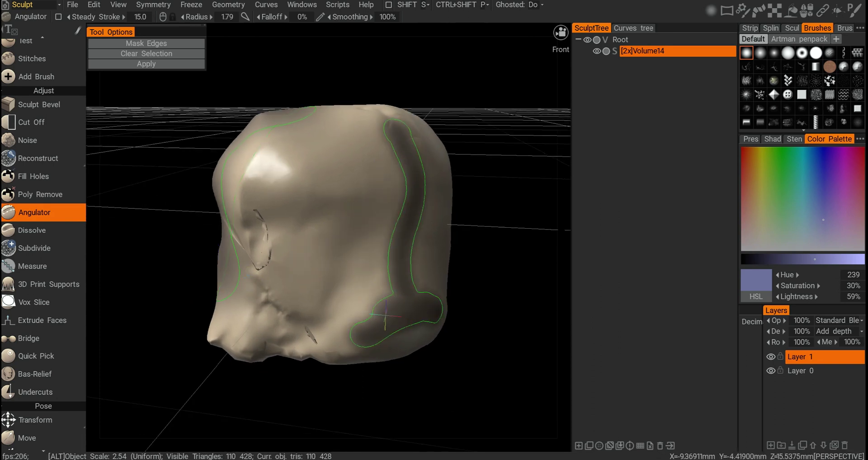
left_click_drag(386, 316, 412, 337, "alt")
left_click(146, 64)
left_click_drag(142, 68, 317, 203, "alt")
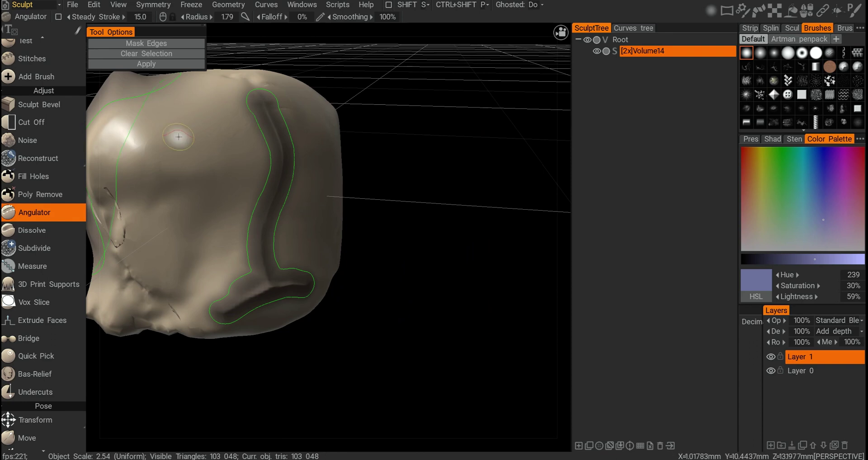
Clear the painted Angulator selection from the model
left_click_drag(184, 139, 191, 114, "alt")
left_click(157, 53)
left_click_drag(230, 188, 424, 190, "alt")
mouse_move(362, 205)
left_mouse_down("alt")
mouse_move(353, 154)
mouse_move(325, 232)
mouse_move(341, 205)
mouse_move(336, 229)
left_mouse_up("alt")
mouse_move(336, 232)
middle_mouse_down()
mouse_move(328, 210)
mouse_move(369, 159)
middle_mouse_up()
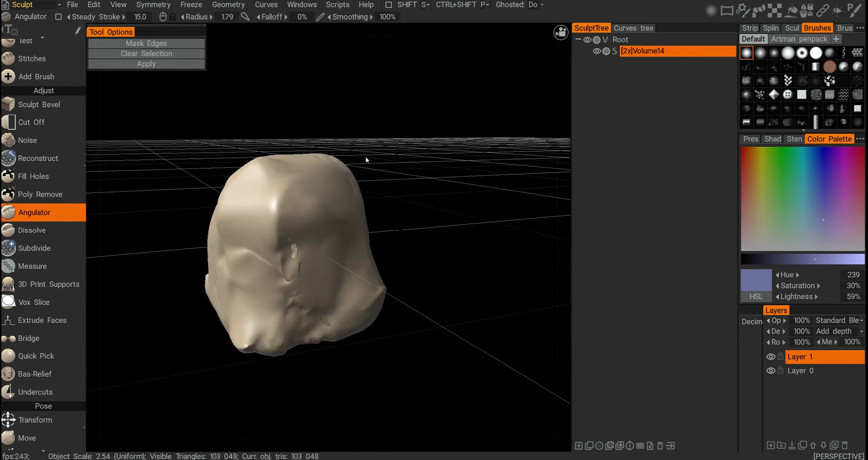
Mask the model's edges with Angulator and undo the last change
left_click(162, 45)
mouse_move(325, 139)
left_mouse_down("alt")
mouse_move(291, 215)
mouse_move(401, 188)
mouse_move(341, 161)
mouse_move(278, 176)
left_mouse_up("alt")
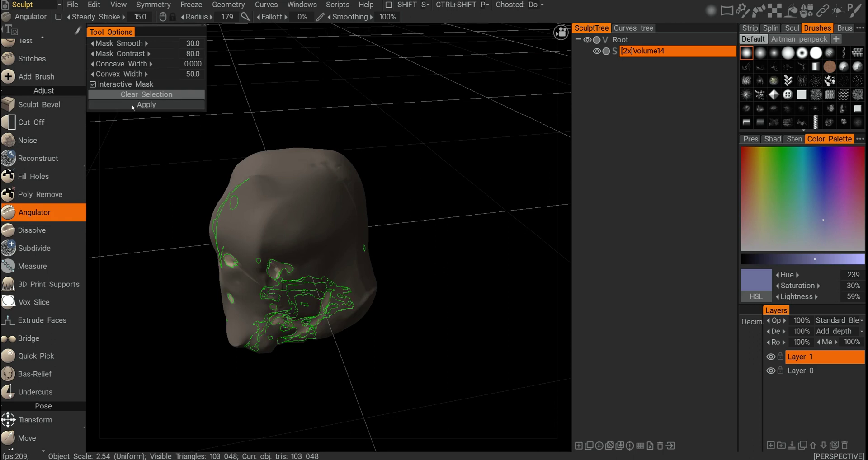
left_click_drag(330, 172, 245, 121, "alt")
key("ctrl+z")
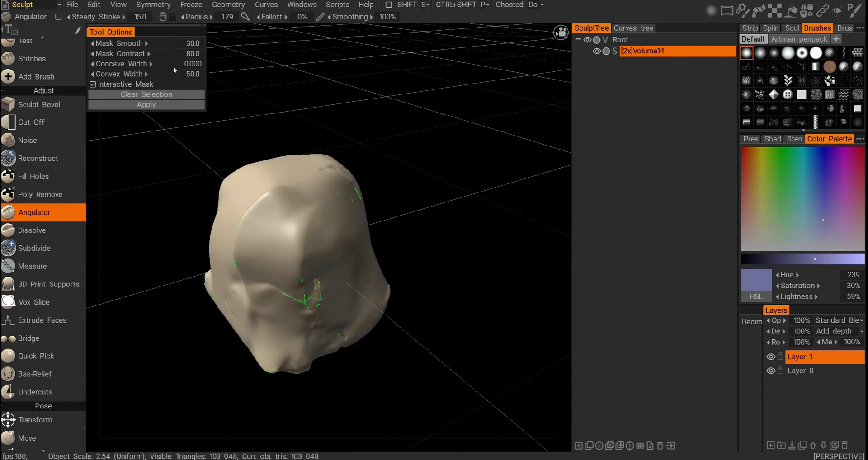
Set the edge mask's concave width to 8.00 and convex width to 34.0, and apply Angulator
left_click_drag(123, 63, 130, 64)
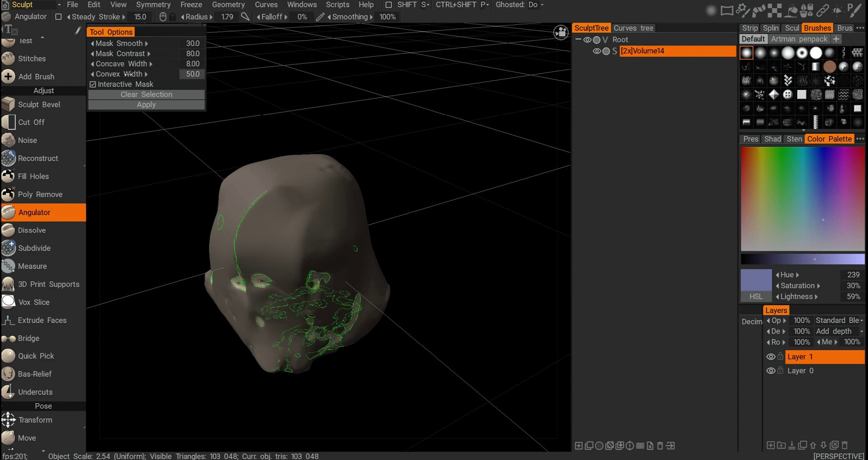
left_click_drag(116, 76, 111, 76)
left_click_drag(424, 194, 369, 140, "alt")
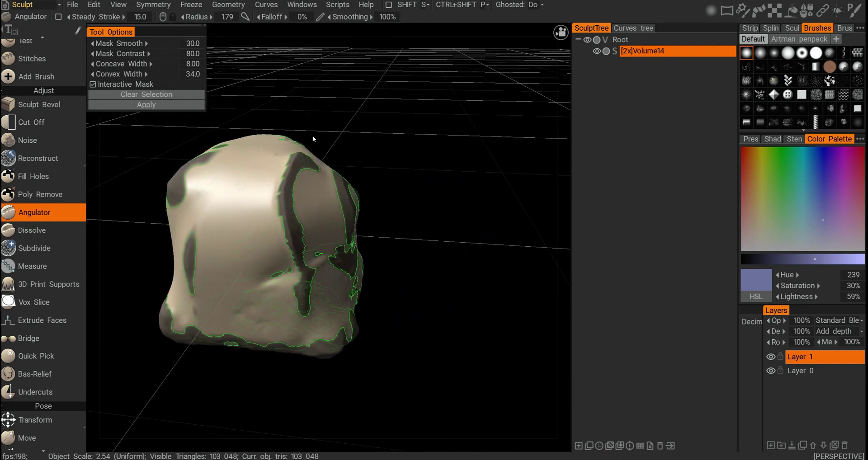
left_click_drag(313, 149, 346, 147, "alt")
left_click(186, 106)
mouse_move(189, 118)
left_mouse_down("alt")
mouse_move(314, 216)
mouse_move(422, 186)
mouse_move(476, 231)
mouse_move(547, 206)
mouse_move(538, 177)
mouse_move(428, 187)
mouse_move(333, 226)
mouse_move(321, 246)
mouse_move(271, 215)
left_mouse_up("alt")
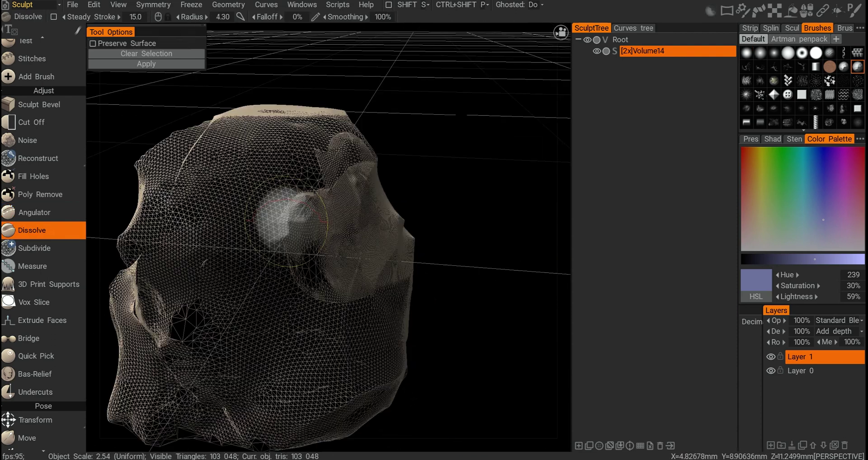
Paint a large region on the front of the wireframe model with Dissolve and apply it
mouse_move(286, 225)
left_mouse_down()
mouse_move(270, 221)
mouse_move(316, 240)
left_mouse_up()
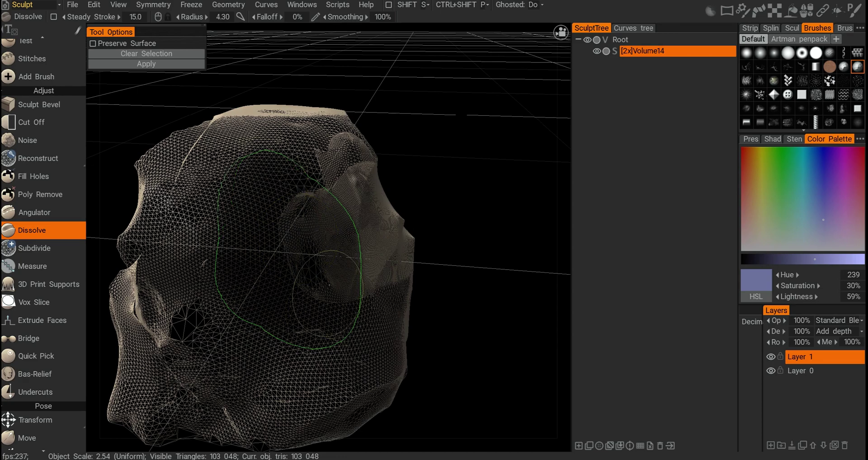
left_click(158, 64)
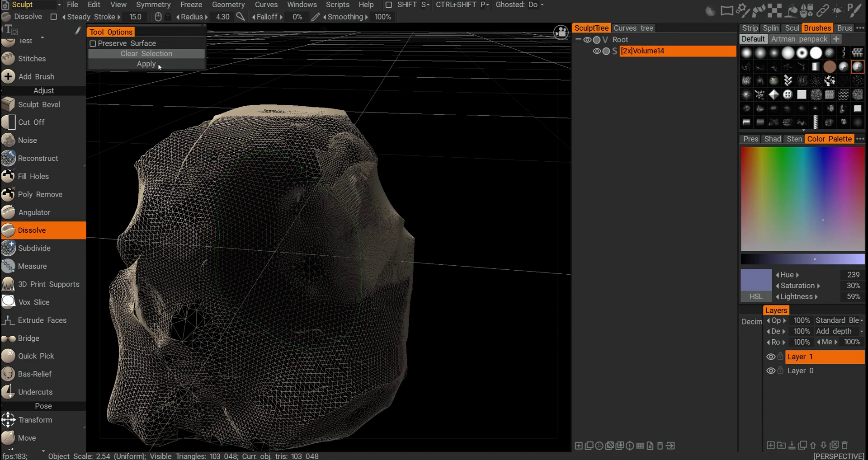
mouse_move(169, 103)
left_mouse_down("alt")
mouse_move(230, 216)
mouse_move(232, 277)
mouse_move(243, 277)
mouse_move(199, 285)
left_mouse_up("alt")
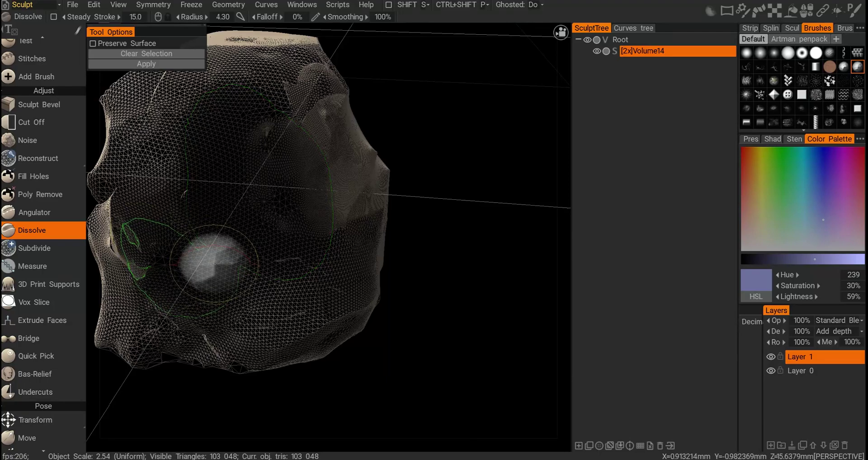
Paint two more rounded Dissolve regions over the dense mesh on the model's right side
mouse_move(214, 257)
left_mouse_down("alt")
mouse_move(229, 239)
mouse_move(155, 246)
left_mouse_up("alt")
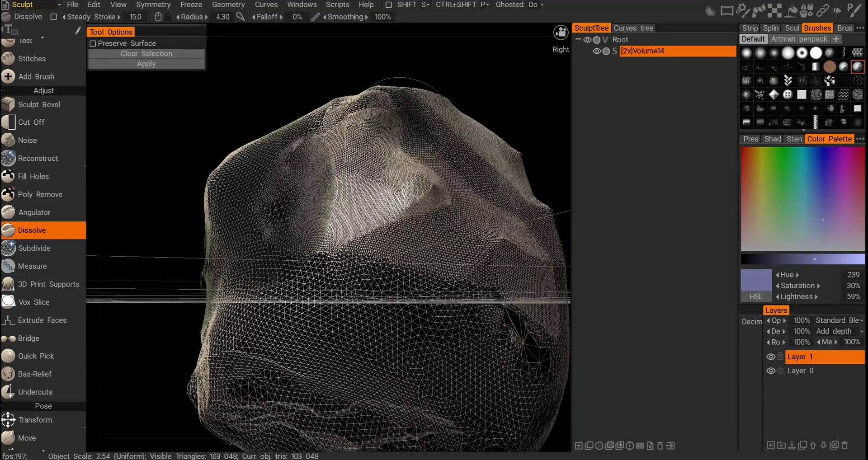
left_click_drag(407, 117, 385, 120)
left_click_drag(199, 244, 195, 265, "alt")
left_click_drag(409, 206, 417, 224)
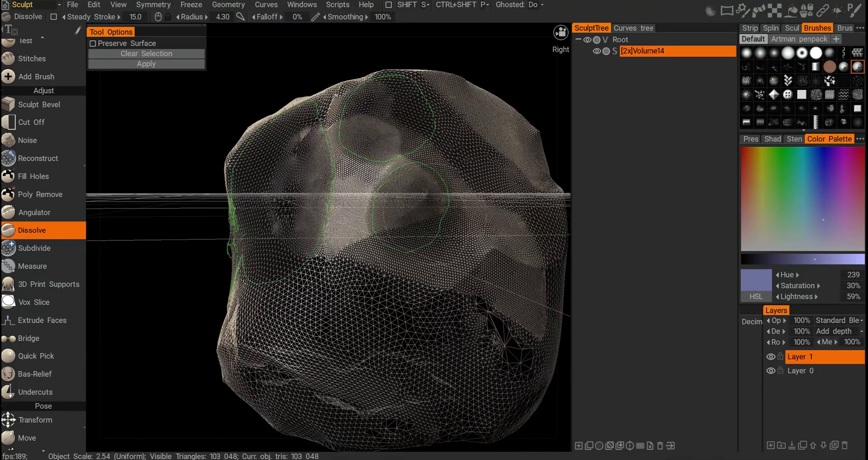
mouse_move(368, 251)
left_mouse_down("alt")
mouse_move(348, 317)
mouse_move(413, 321)
left_mouse_up("alt")
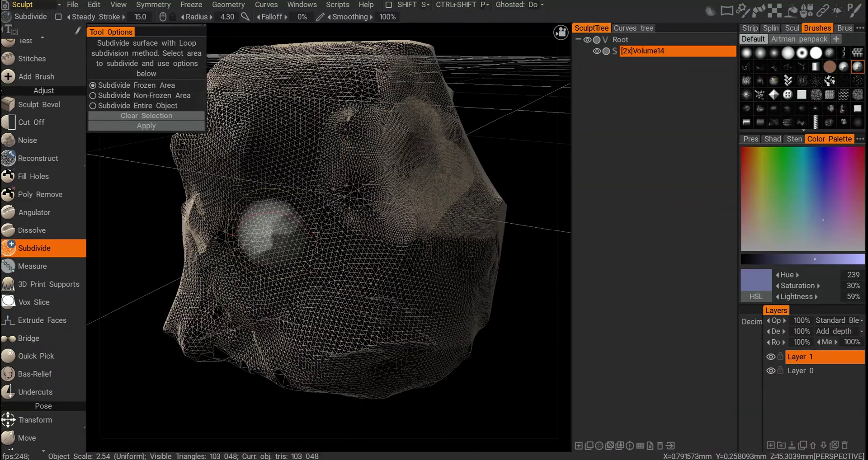
Paint areas on the model with Subdivide and apply the subdivision to the frozen area twice
left_click_drag(274, 242, 449, 262)
mouse_move(256, 219)
left_mouse_down()
mouse_move(285, 203)
mouse_move(262, 180)
left_mouse_up()
left_click(173, 128)
left_click(172, 129)
left_click_drag(390, 213, 280, 220, "alt")
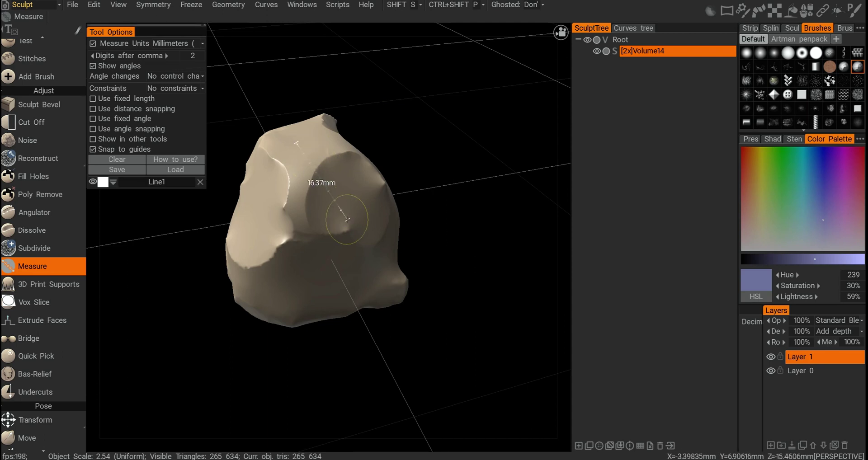
Extend the measuring line across the model's surface to measure its segment lengths and angles
left_click(392, 290)
left_click_drag(446, 246, 337, 254, "alt")
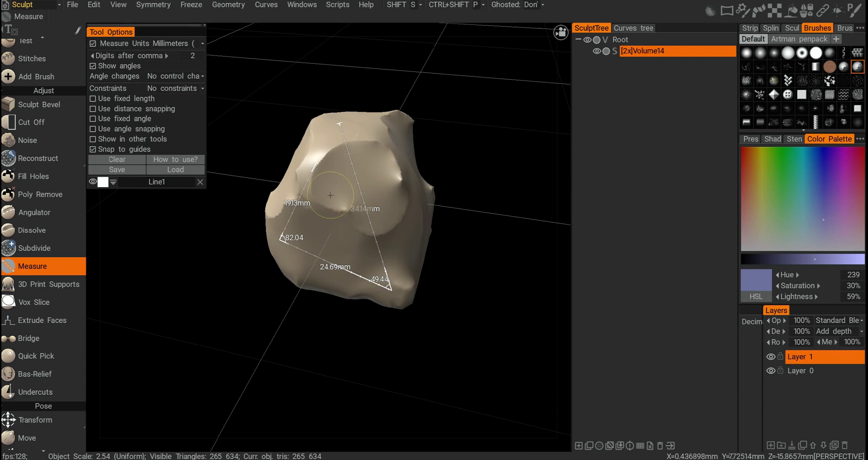
left_click_drag(375, 230, 374, 218, "alt")
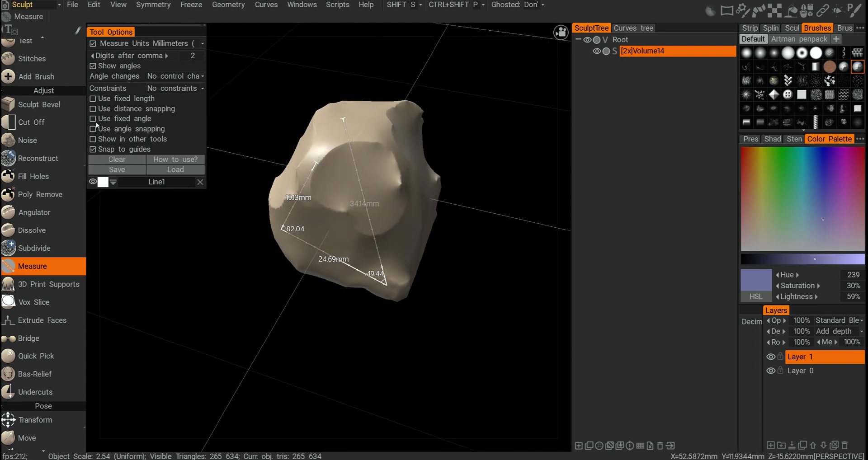
left_click_drag(326, 236, 370, 169, "alt")
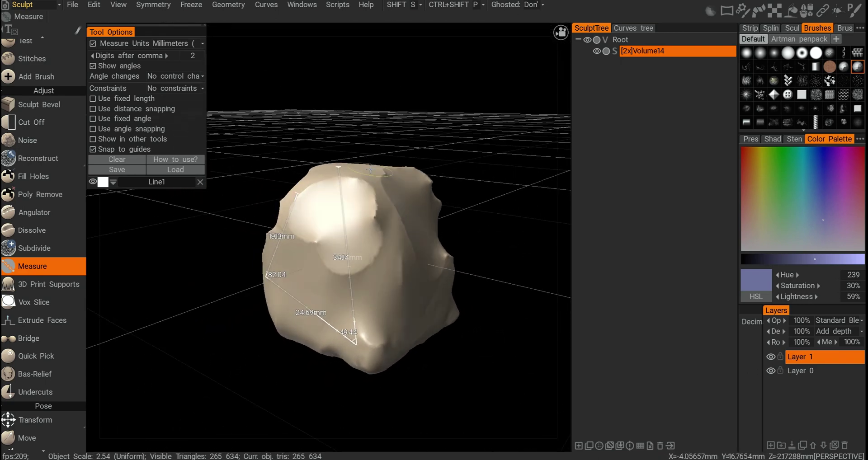
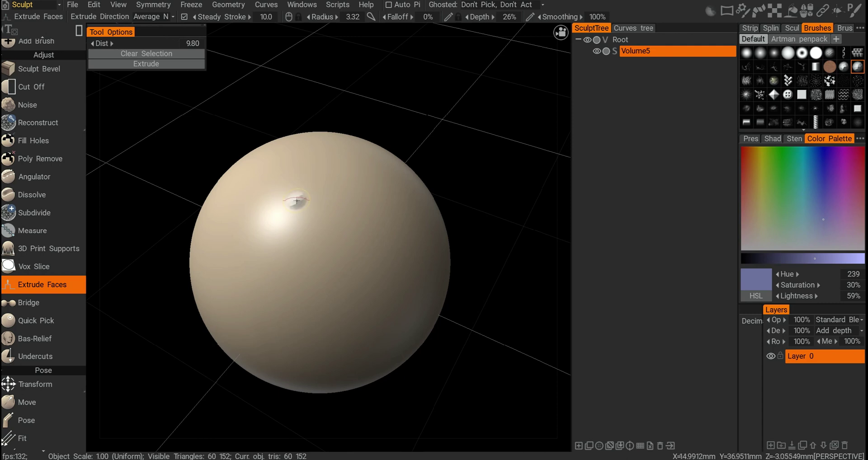
Paint several rectangular strips on the sphere with Extrude Faces and extrude them at a distance of 8.40
left_click(344, 192)
left_click_drag(298, 175, 325, 280)
left_click_drag(342, 217, 412, 240)
left_click_drag(254, 203, 301, 231)
left_click_drag(342, 162, 367, 194)
left_click_drag(362, 209, 317, 235, "alt")
left_click_drag(345, 103, 389, 114)
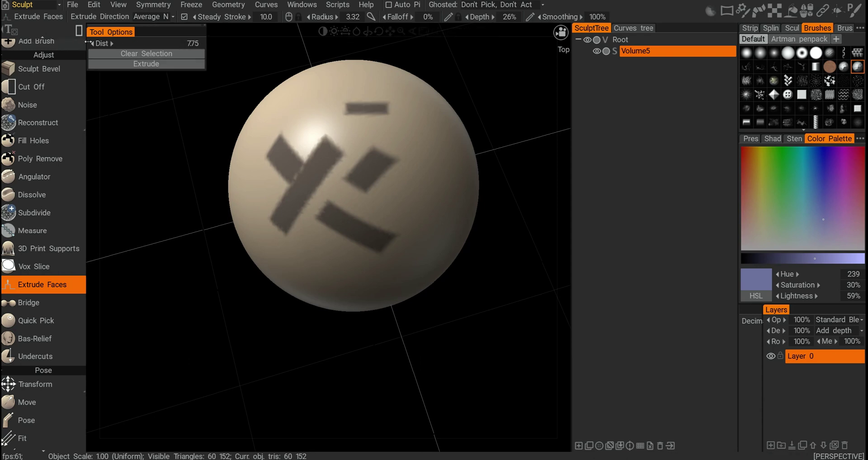
left_click(135, 66)
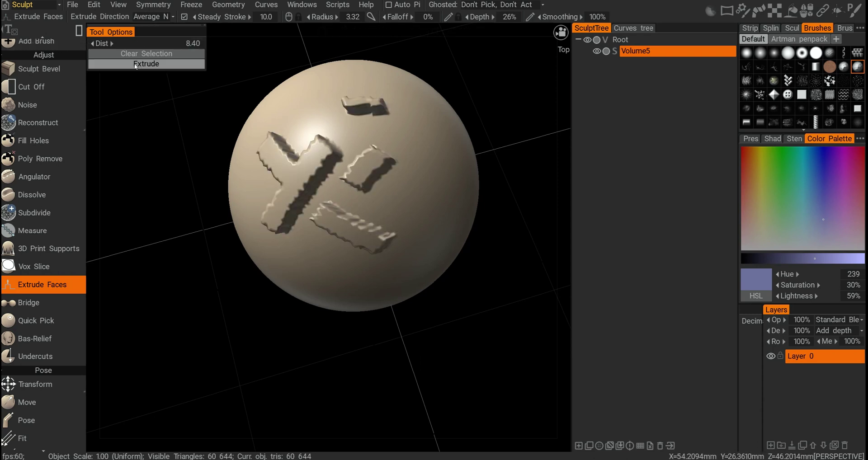
mouse_move(371, 190)
left_mouse_down("alt")
mouse_move(400, 196)
mouse_move(357, 213)
mouse_move(335, 256)
mouse_move(309, 195)
mouse_move(333, 177)
mouse_move(353, 208)
mouse_move(447, 232)
mouse_move(435, 230)
mouse_move(423, 253)
mouse_move(392, 219)
mouse_move(409, 224)
left_mouse_up("alt")
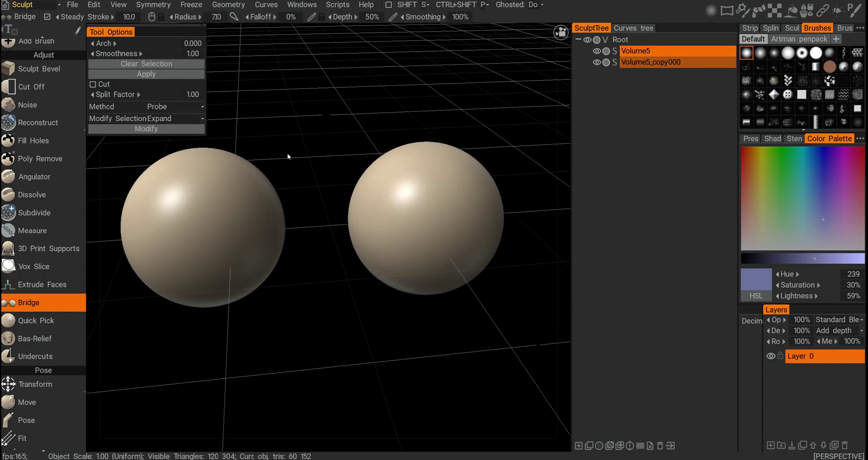
Merge the copied sphere Volume5_copy000 into Volume5 so that both spheres form one object
left_click_drag(289, 158, 319, 199, "alt")
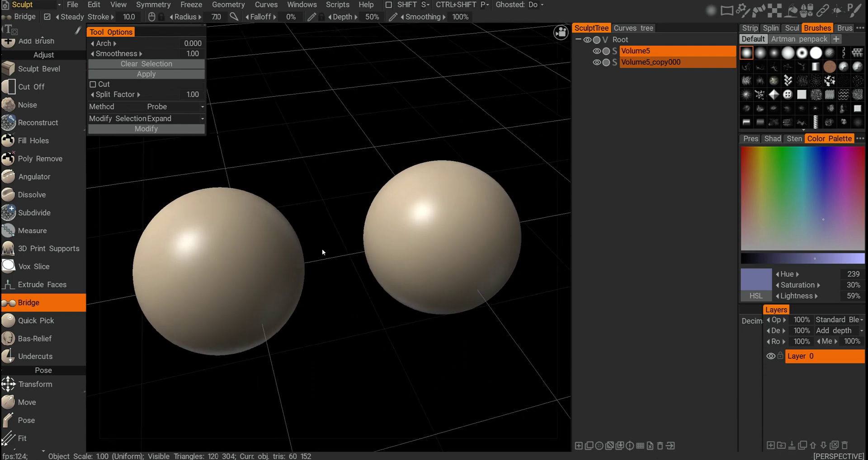
left_click_drag(713, 65, 719, 53, "shift")
left_click_drag(320, 190, 292, 197, "alt")
Paint a patch on each sphere with Bridge, set the arch to 0.670 and apply the bridge
mouse_move(215, 221)
left_mouse_down()
mouse_move(242, 222)
mouse_move(219, 223)
mouse_move(237, 233)
left_mouse_up()
mouse_move(273, 266)
left_mouse_down("alt")
mouse_move(290, 233)
mouse_move(315, 274)
mouse_move(353, 237)
mouse_move(379, 243)
mouse_move(377, 234)
left_mouse_up("alt")
left_click_drag(323, 174, 316, 196, "alt")
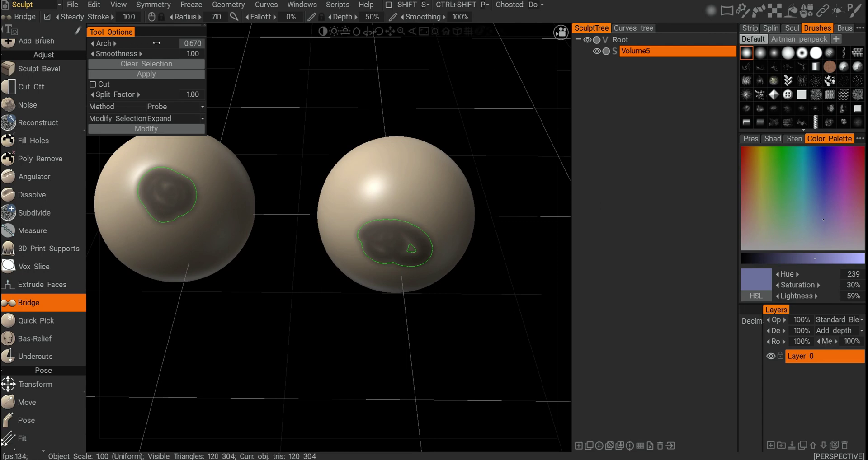
left_click(155, 75)
Paint a small patch on the facing side of each sphere and bridge the two patches
left_click_drag(272, 136, 230, 153, "alt")
left_click_drag(272, 206, 262, 187)
left_click_drag(383, 194, 389, 202)
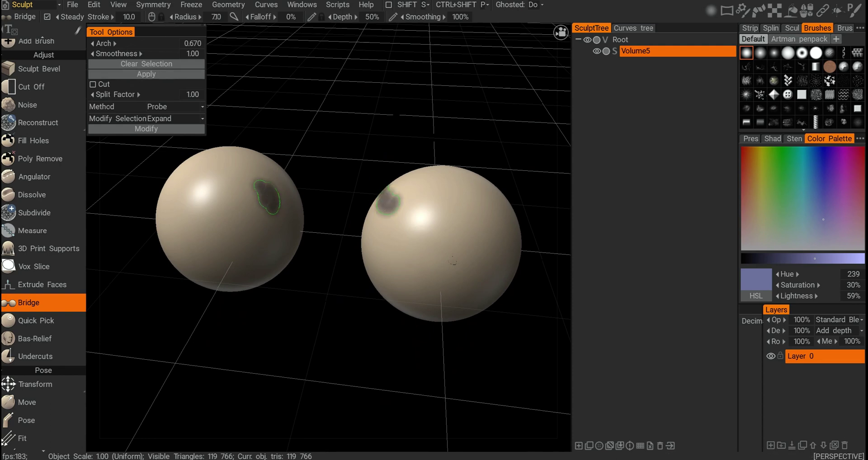
left_click(154, 74)
Paint another pair of patches on the right sides of the two spheres and bridge them
mouse_move(407, 135)
left_mouse_down("alt")
mouse_move(471, 138)
mouse_move(528, 231)
mouse_move(530, 162)
mouse_move(411, 140)
left_mouse_up("alt")
left_click_drag(279, 228, 279, 235)
left_click_drag(503, 239, 505, 240)
mouse_move(275, 158)
left_mouse_down("alt")
mouse_move(289, 184)
mouse_move(405, 190)
left_mouse_up("alt")
left_click(164, 77)
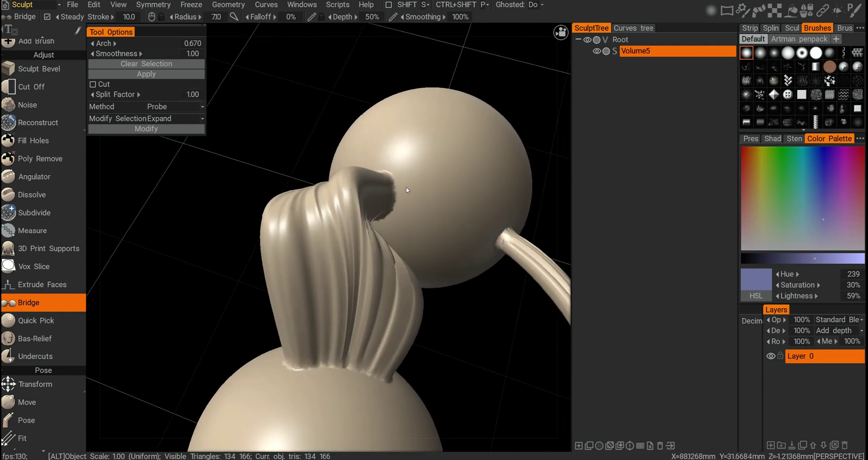
right_click_drag(406, 190, 289, 136, "alt")
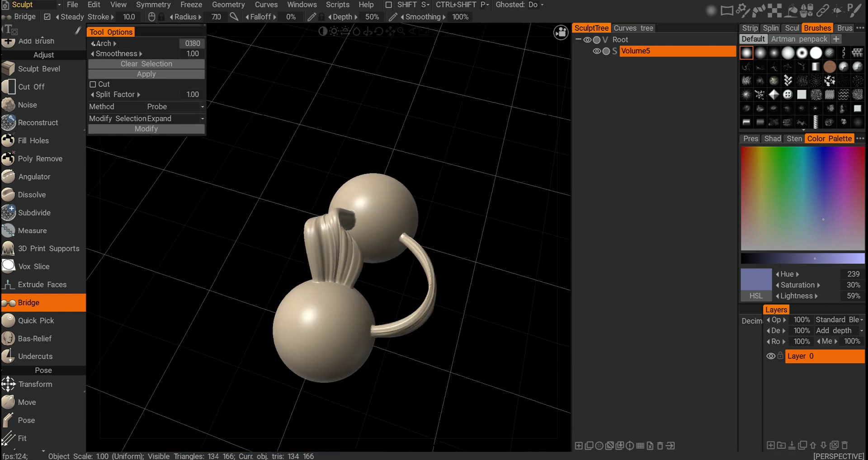
Set the bridge arch to 0.030 and bridge a small spot on each sphere
left_click(115, 45)
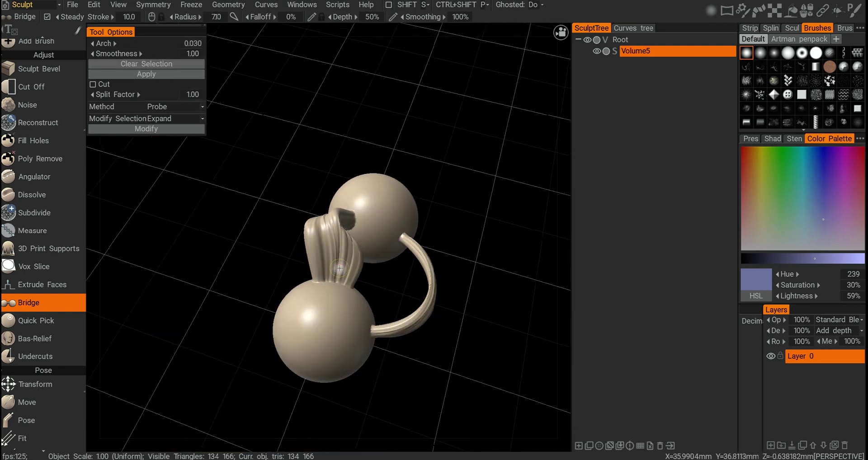
left_click(389, 211)
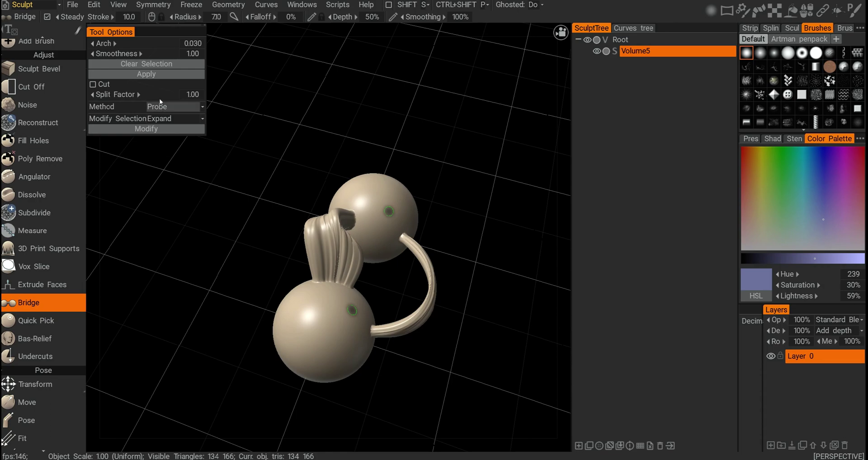
left_click(147, 75)
left_click_drag(362, 283, 390, 262, "alt")
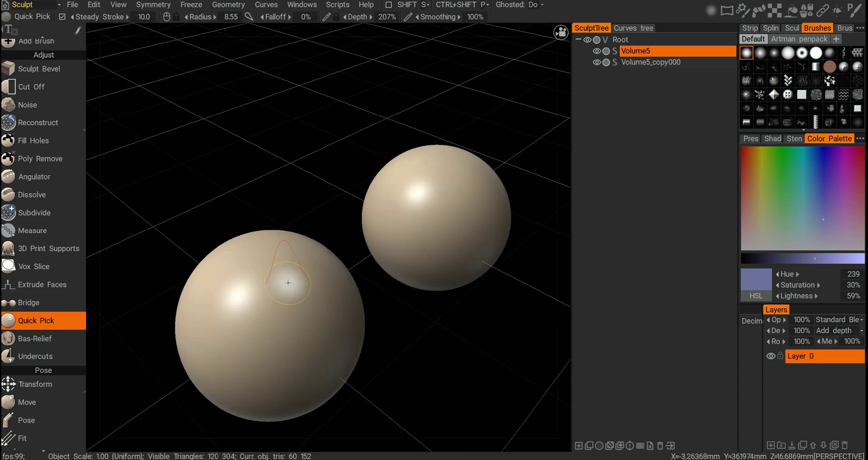
Switch the active object between the two spheres with Quick Pick, ending on Volume5_copy000
left_click(439, 173)
left_click(331, 253)
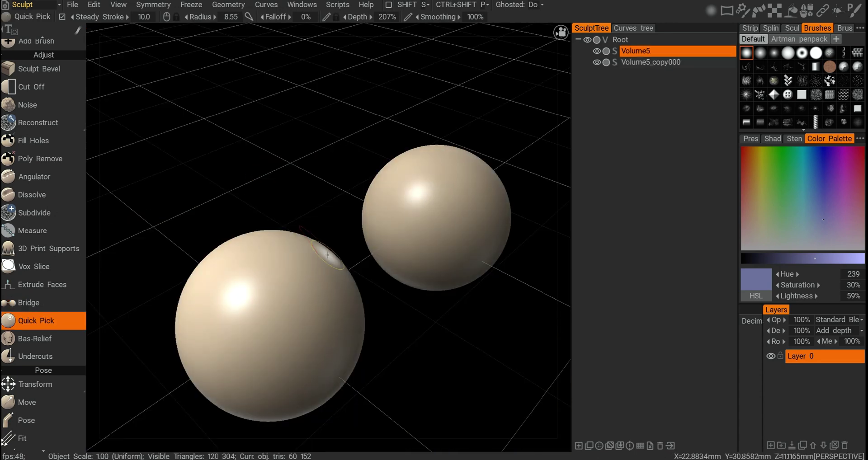
left_click(423, 209)
left_click(310, 287)
left_click(396, 226)
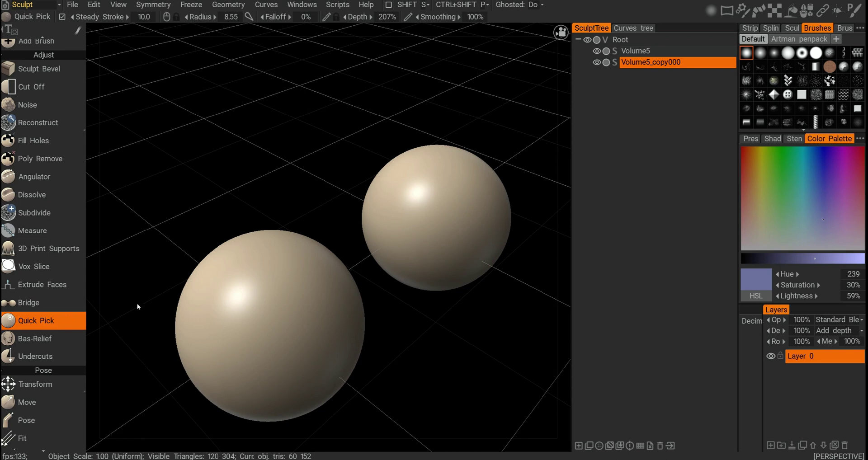
left_click_drag(145, 301, 184, 208)
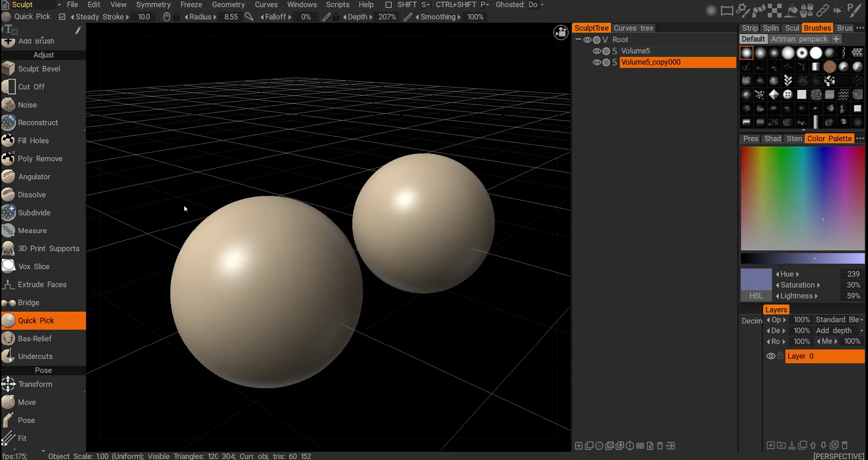